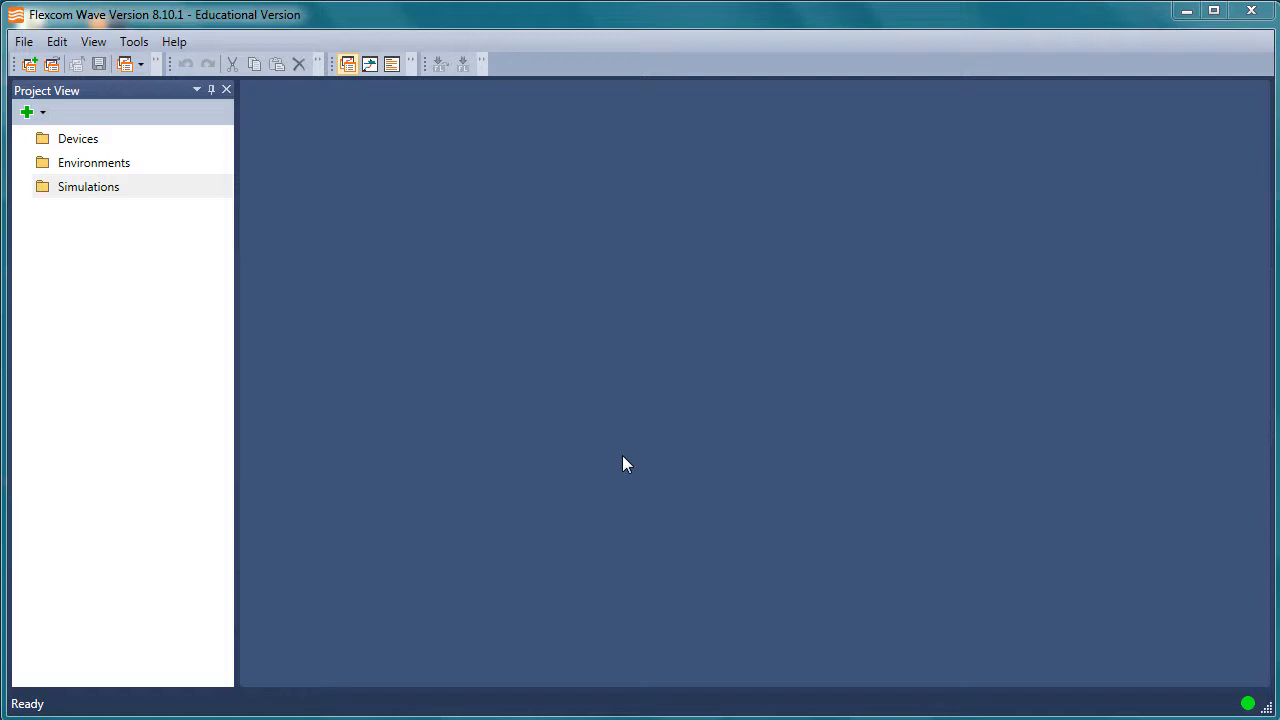
Open the Floating Dual-Body Point Absorber example project.
click(184, 43)
mouse_move(237, 85)
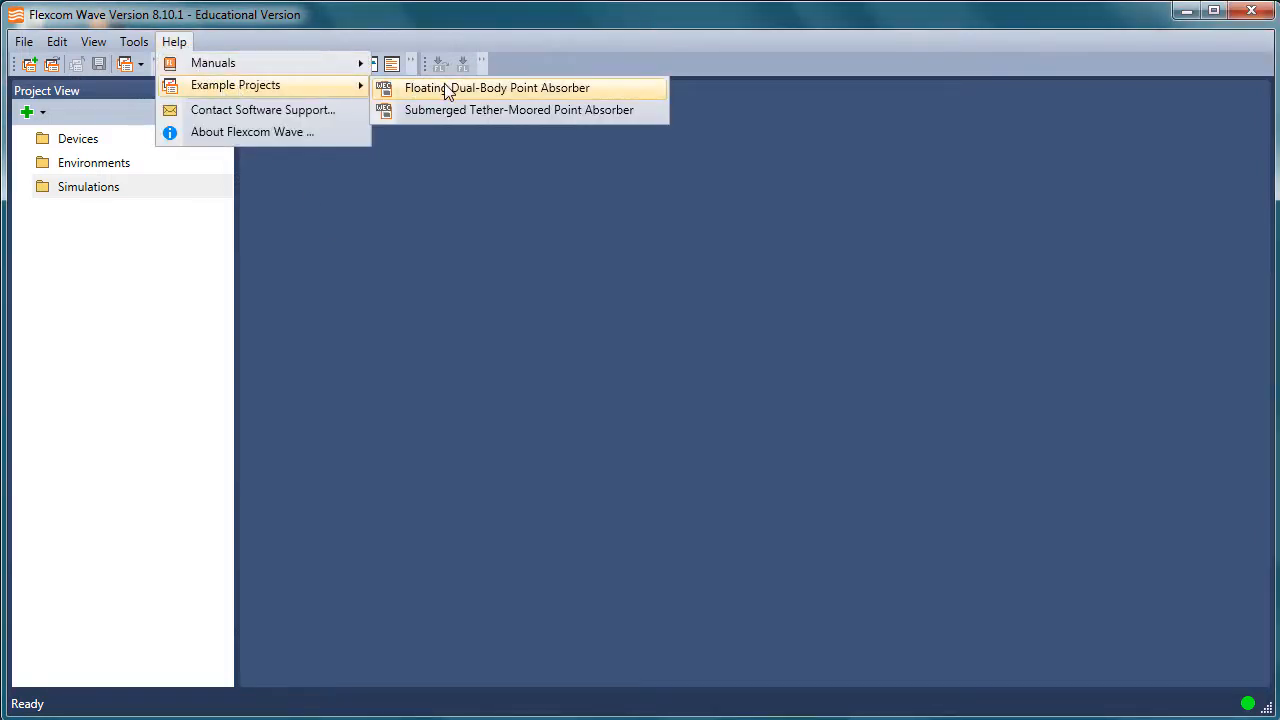
click(500, 90)
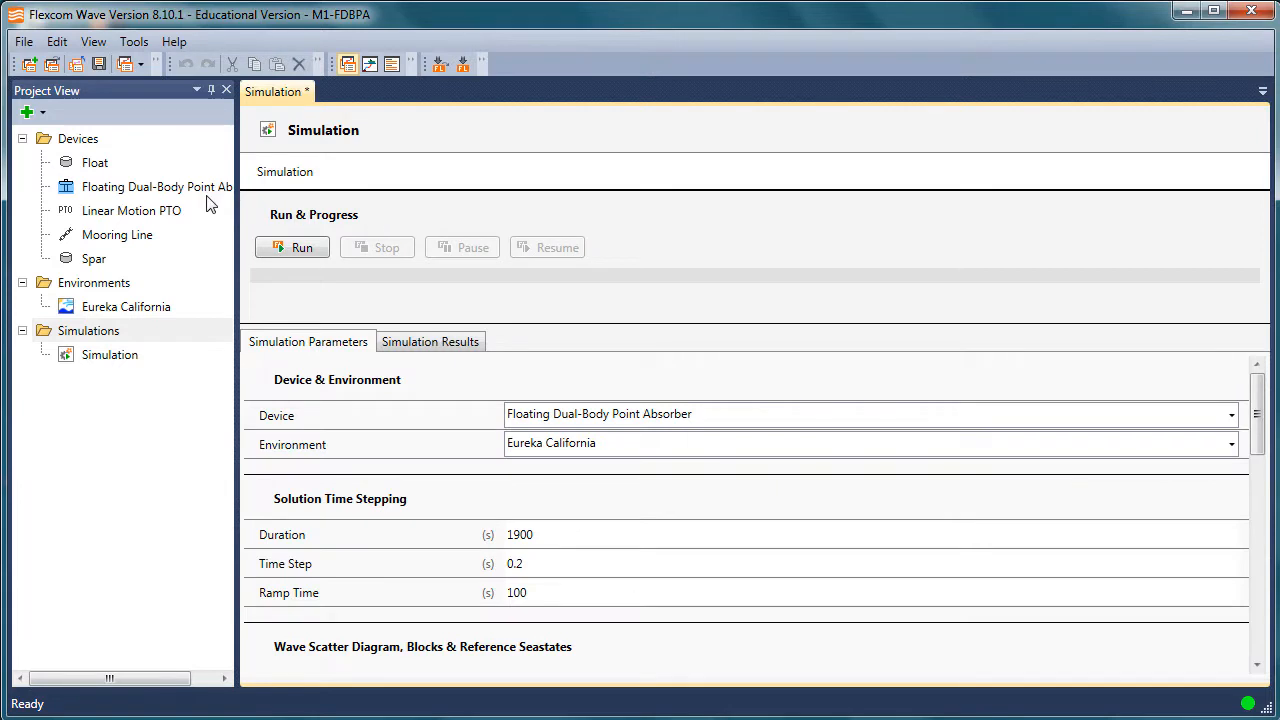
Display the 3D model view beside the simulation and adjust the pane widths so the whole device and parameters fit.
click(93, 41)
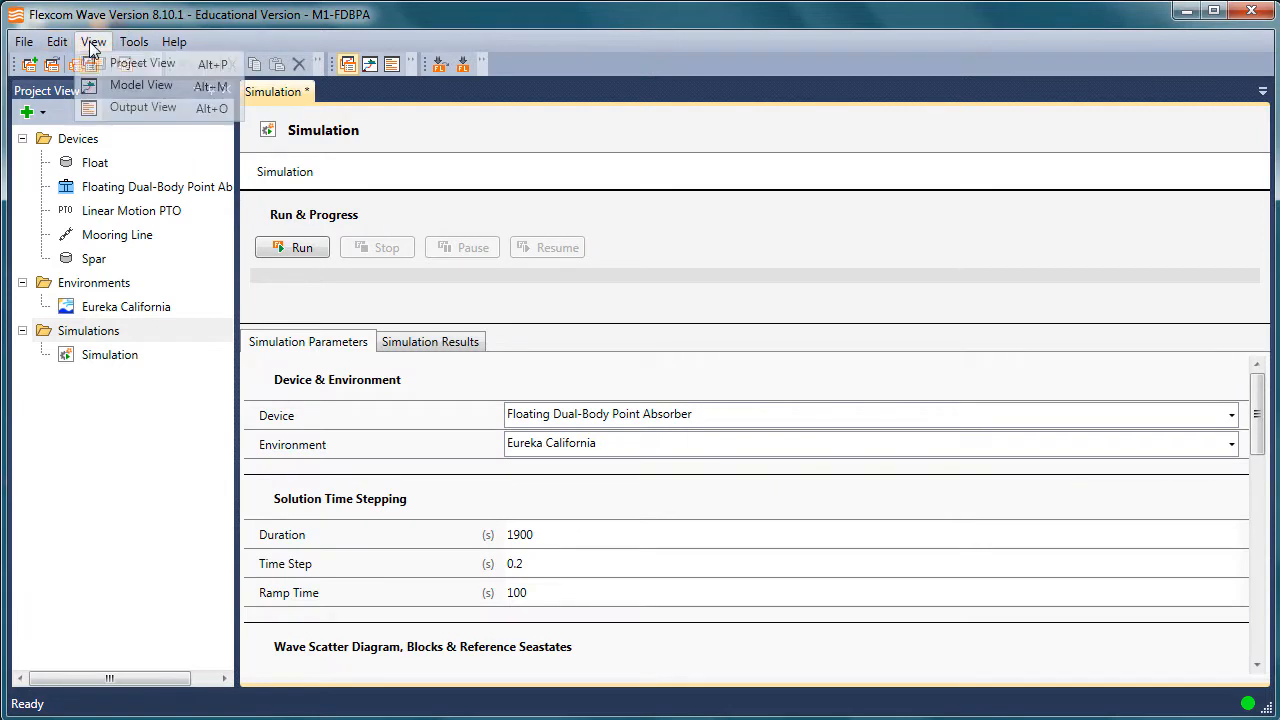
click(130, 86)
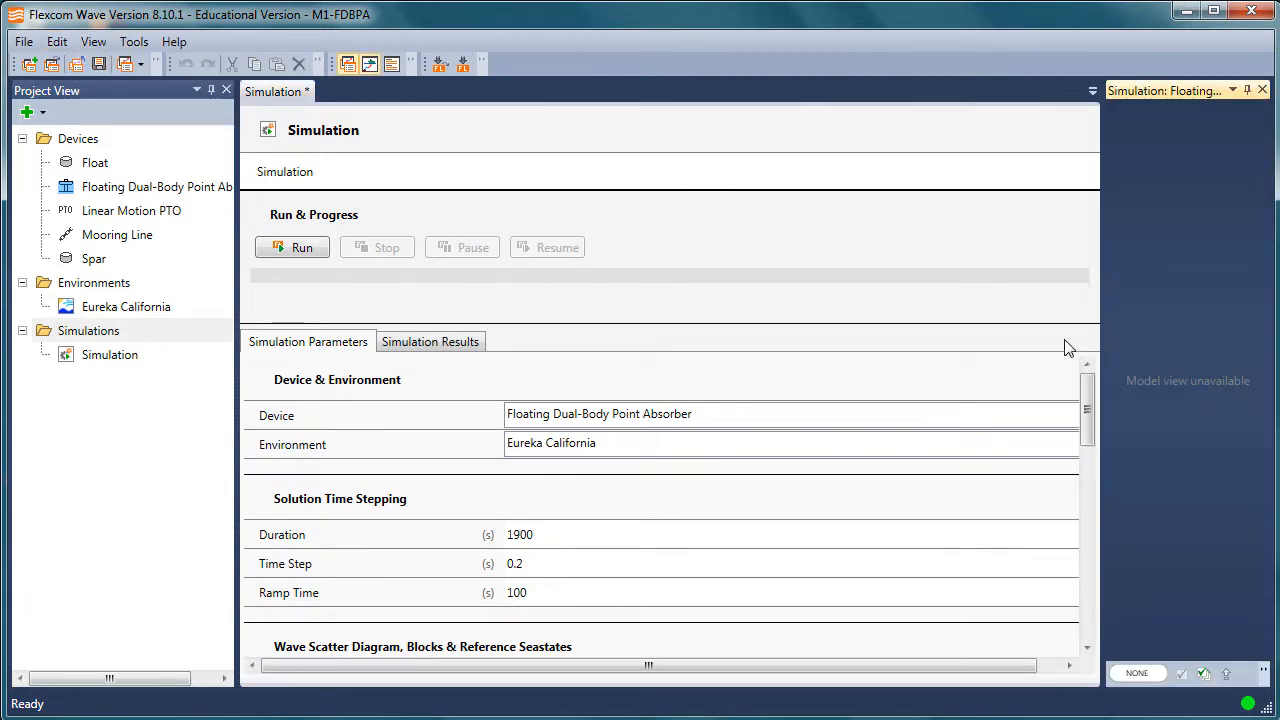
drag(1103, 320, 752, 315)
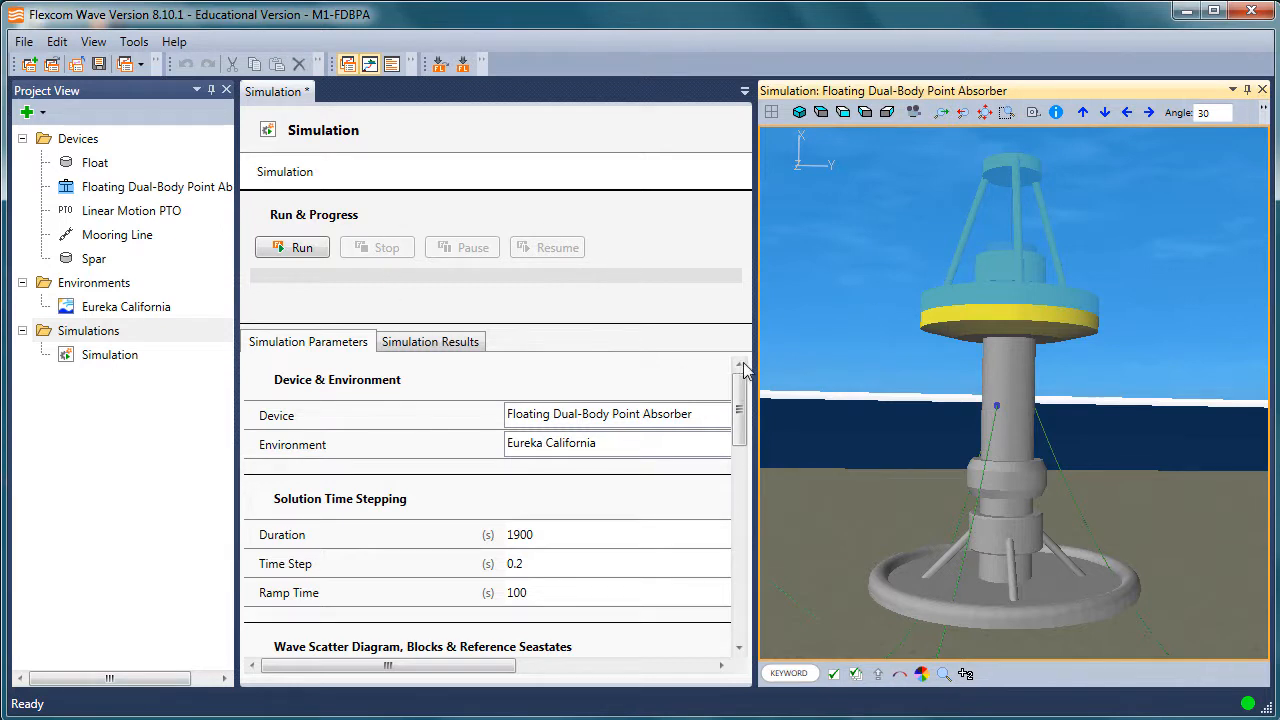
drag(752, 346, 968, 346)
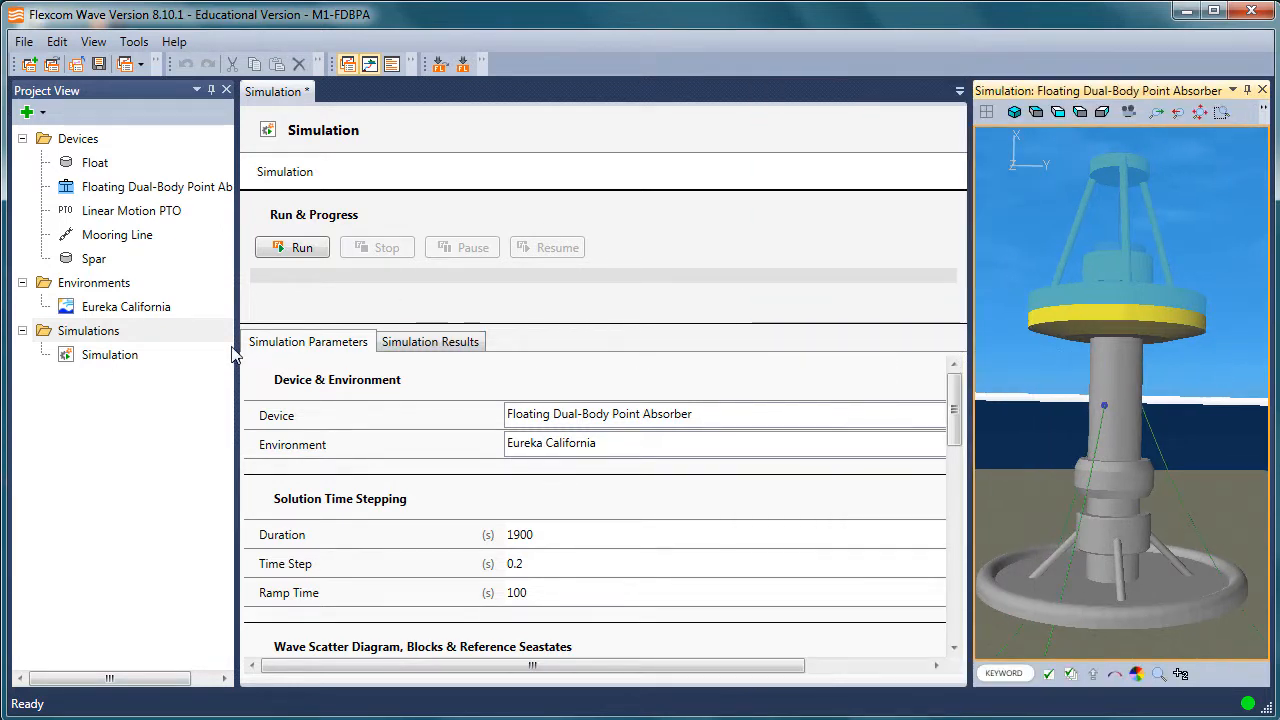
drag(234, 352, 196, 348)
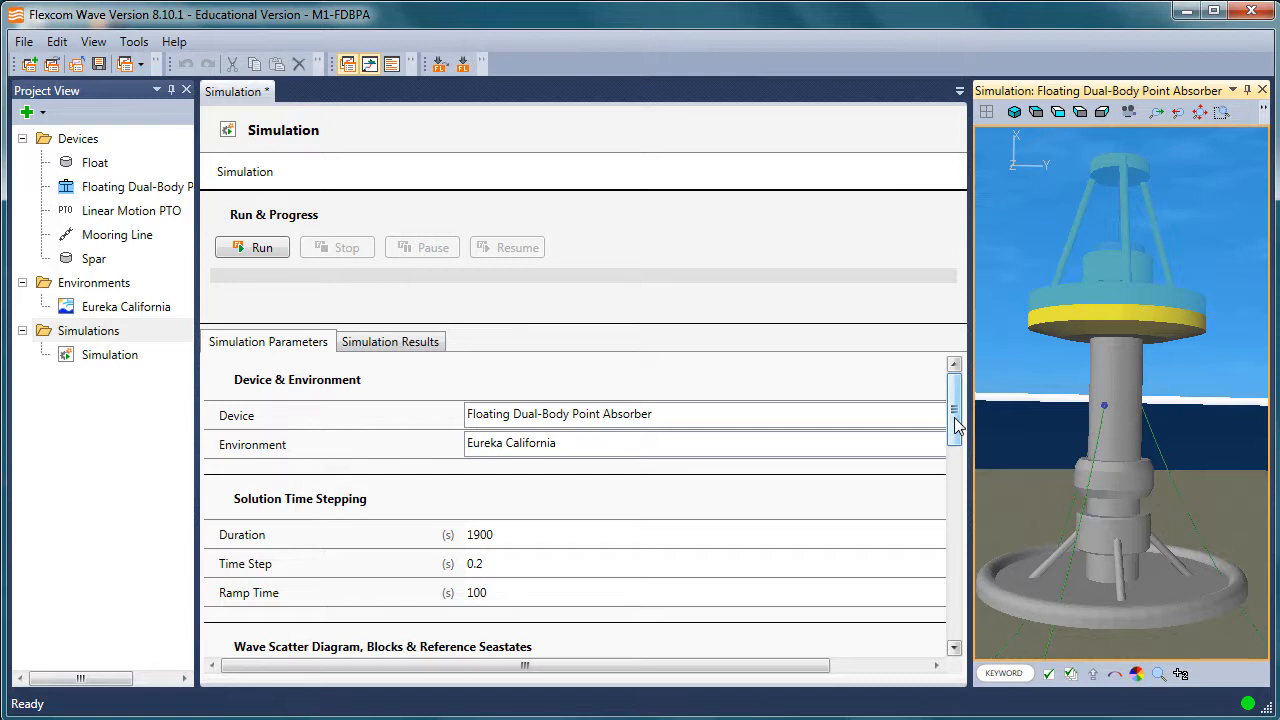
Review the device and environment choices available in the simulation parameters, keeping the current selections.
click(900, 421)
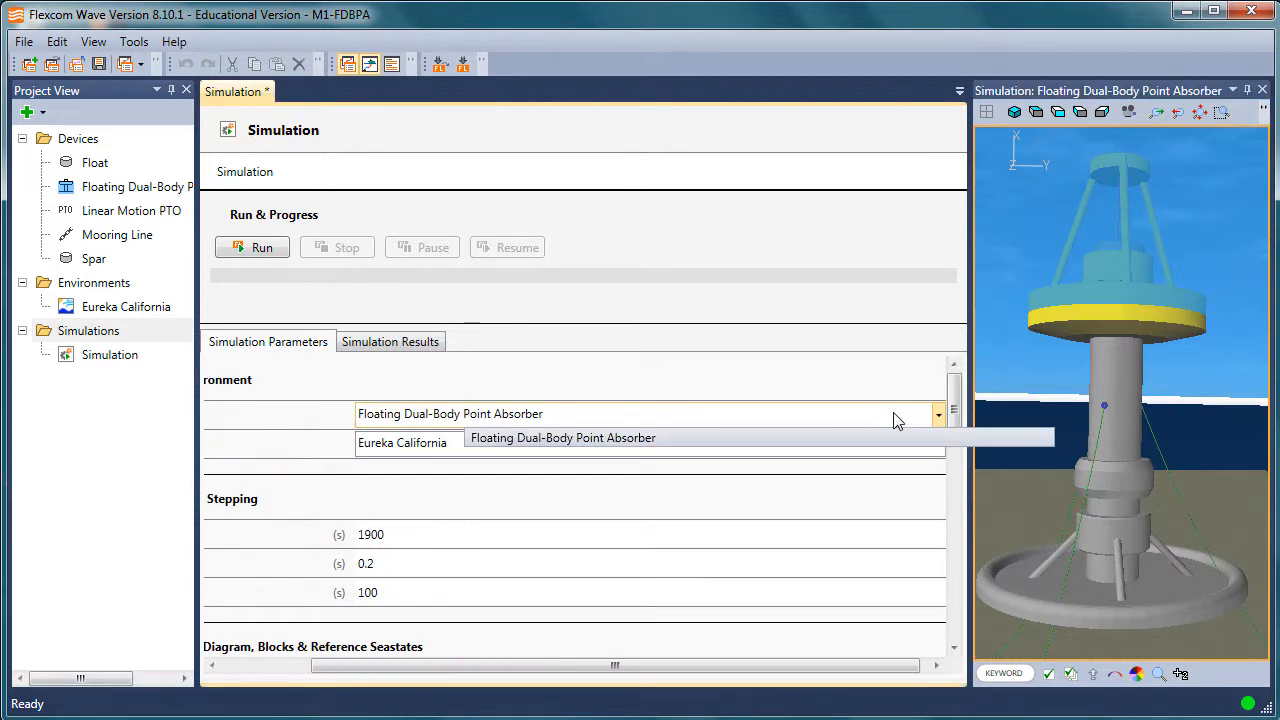
click(247, 675)
click(567, 451)
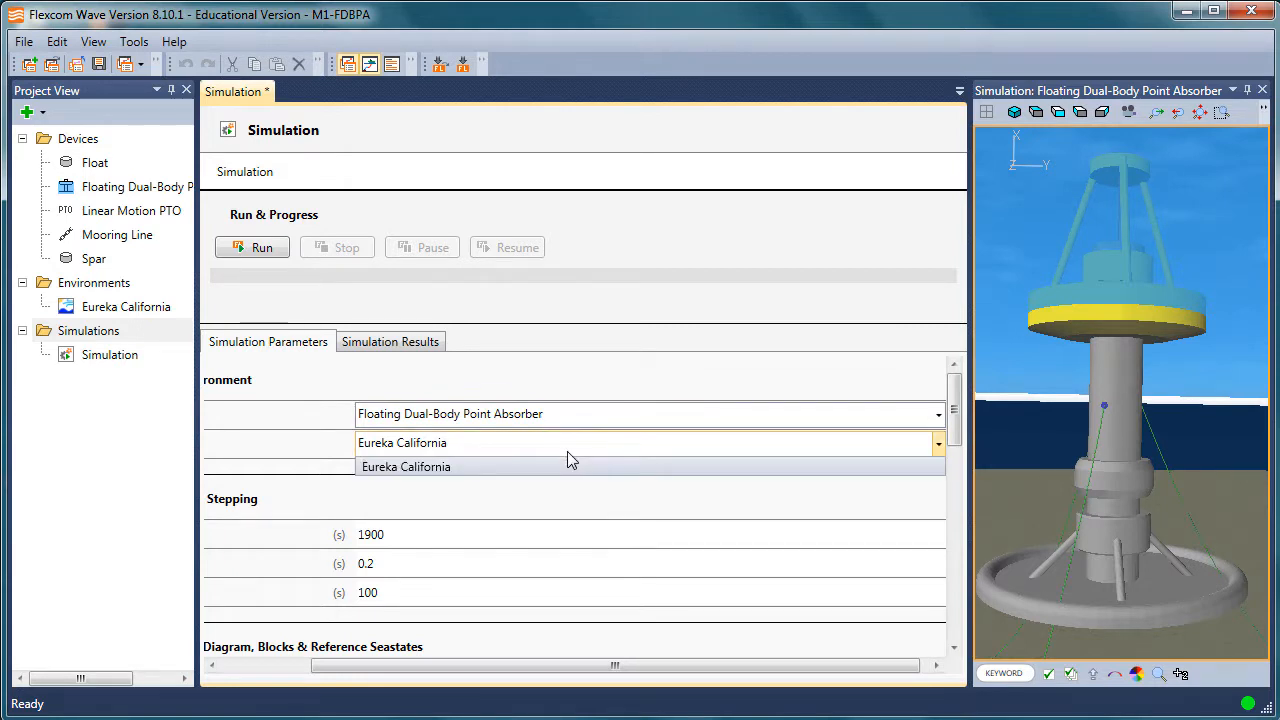
click(250, 664)
click(245, 665)
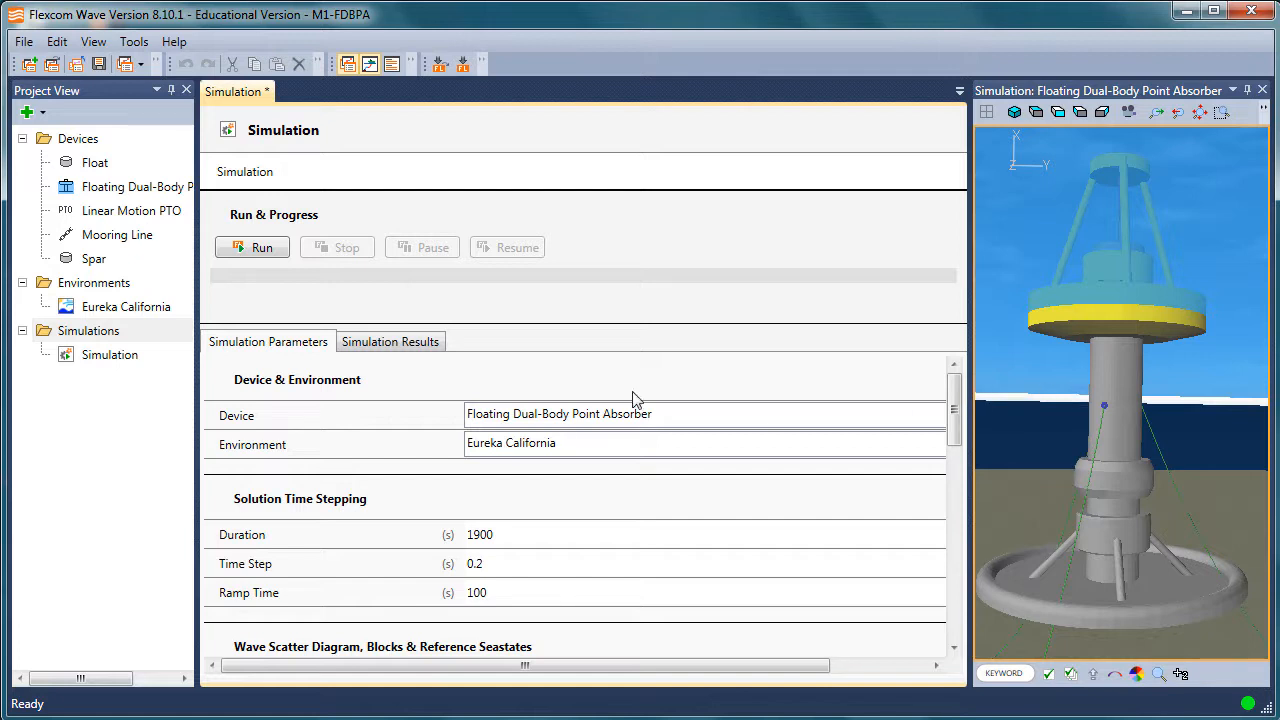
drag(206, 279, 256, 279)
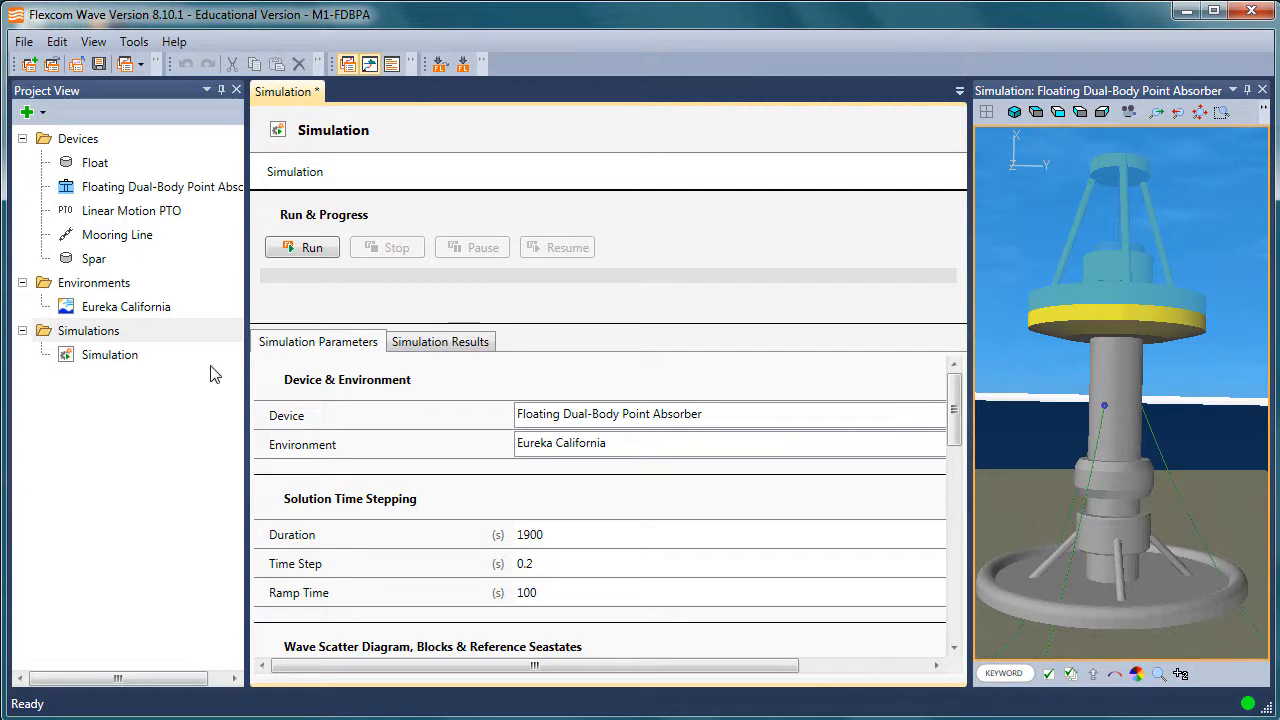
drag(242, 366, 172, 365)
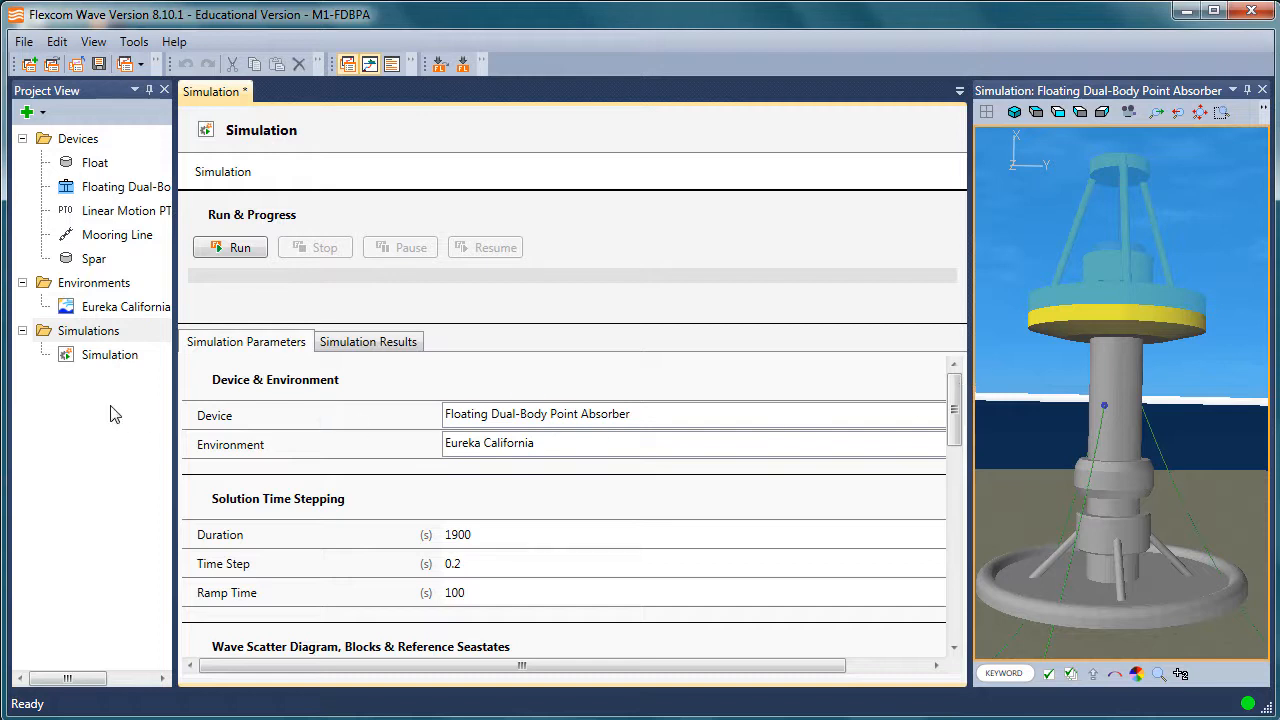
drag(175, 416, 228, 414)
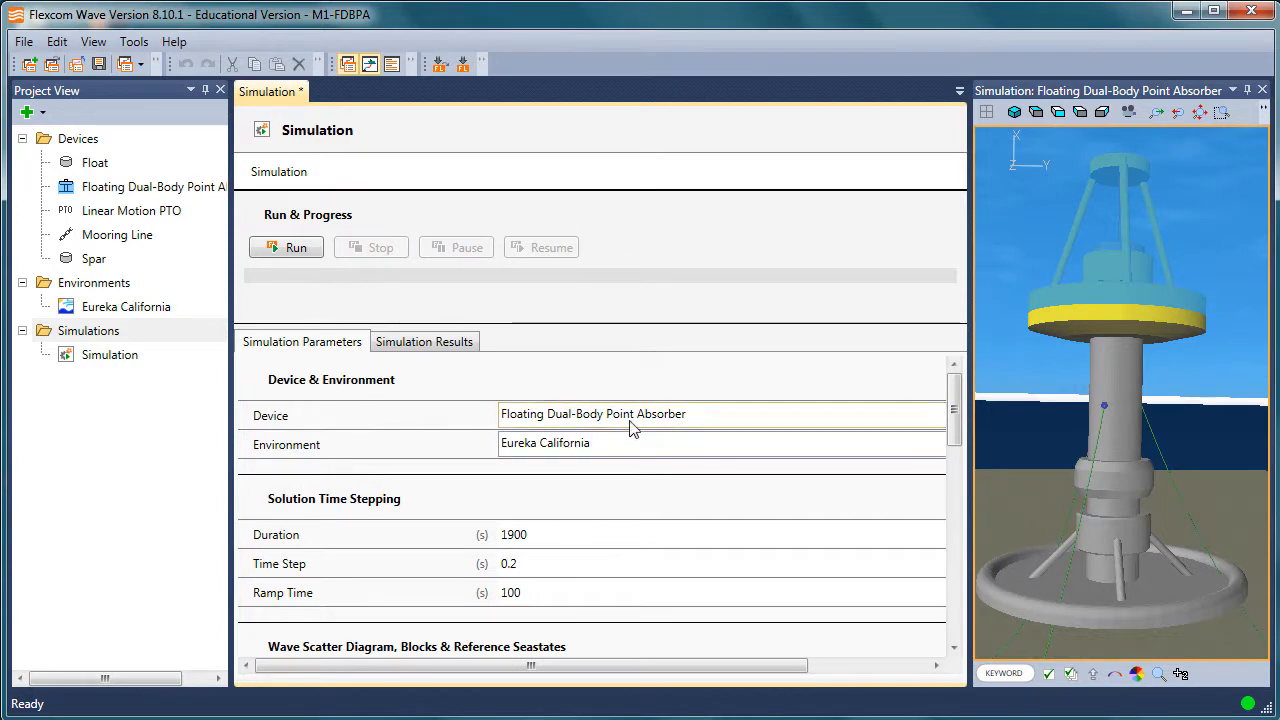
Open the Floating Dual-Body Point Absorber device and review its power take-off and upper floater options.
double_click(137, 192)
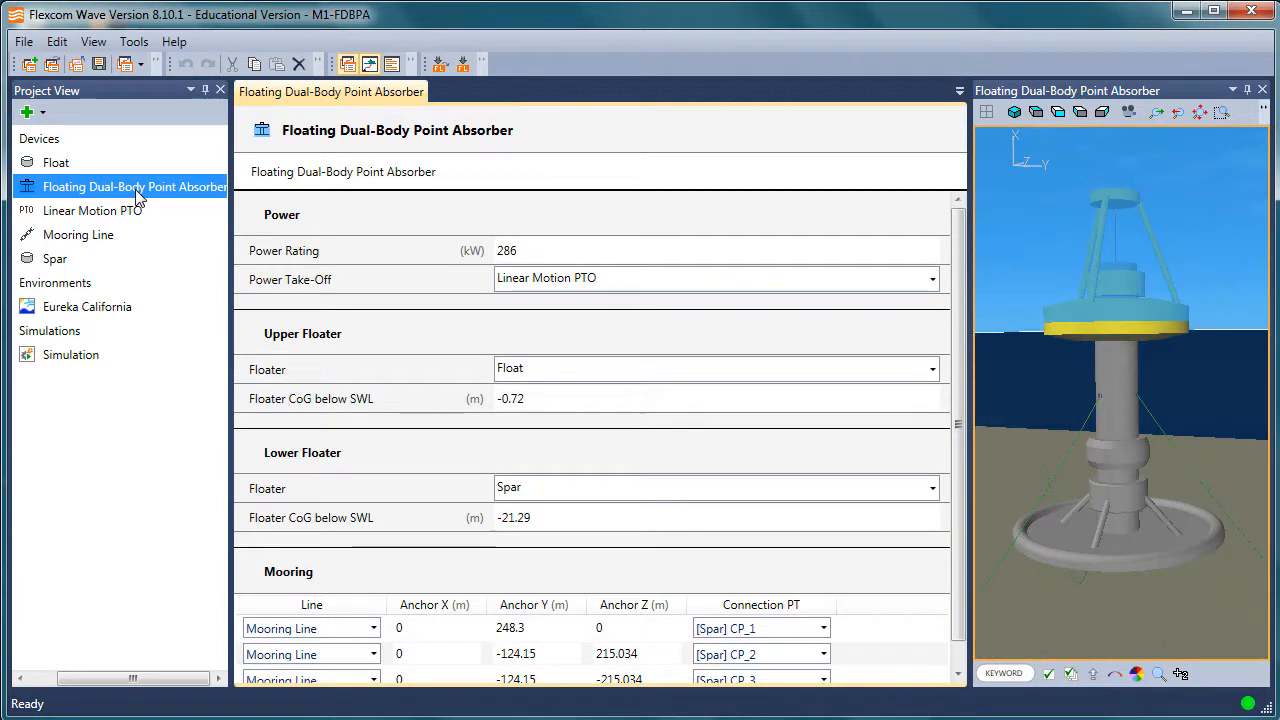
click(932, 282)
click(932, 282)
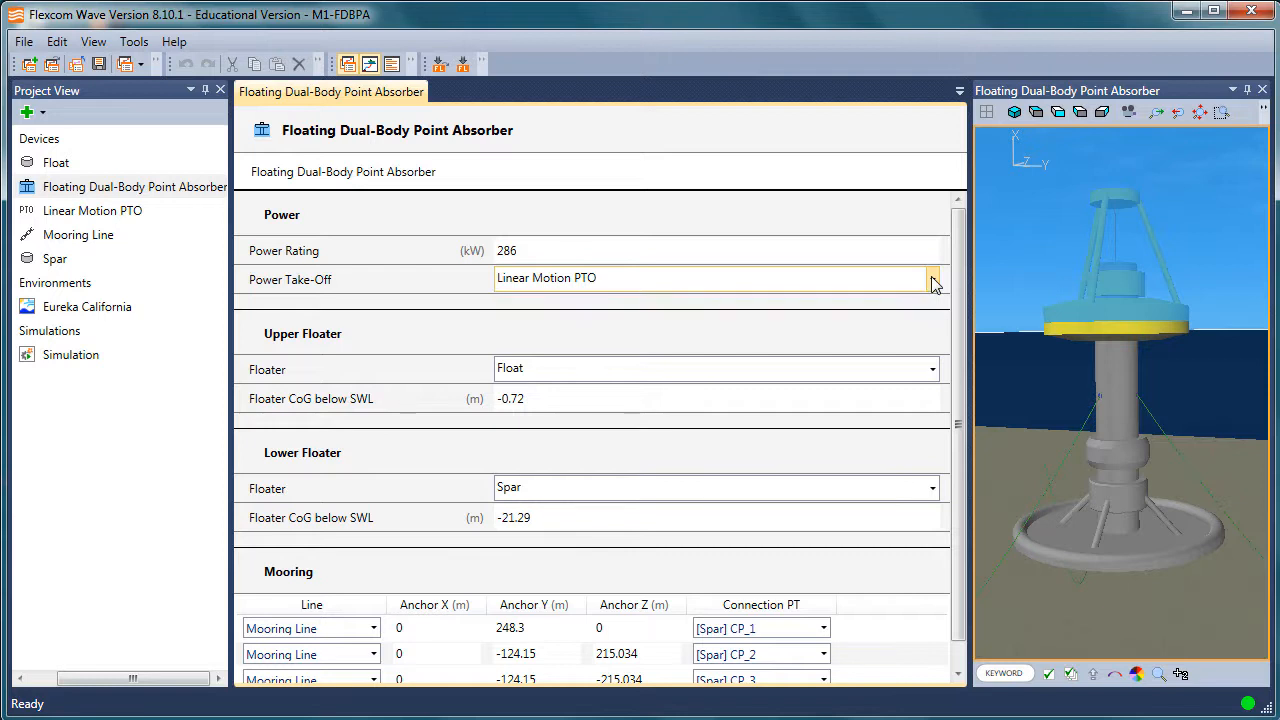
click(932, 370)
click(932, 370)
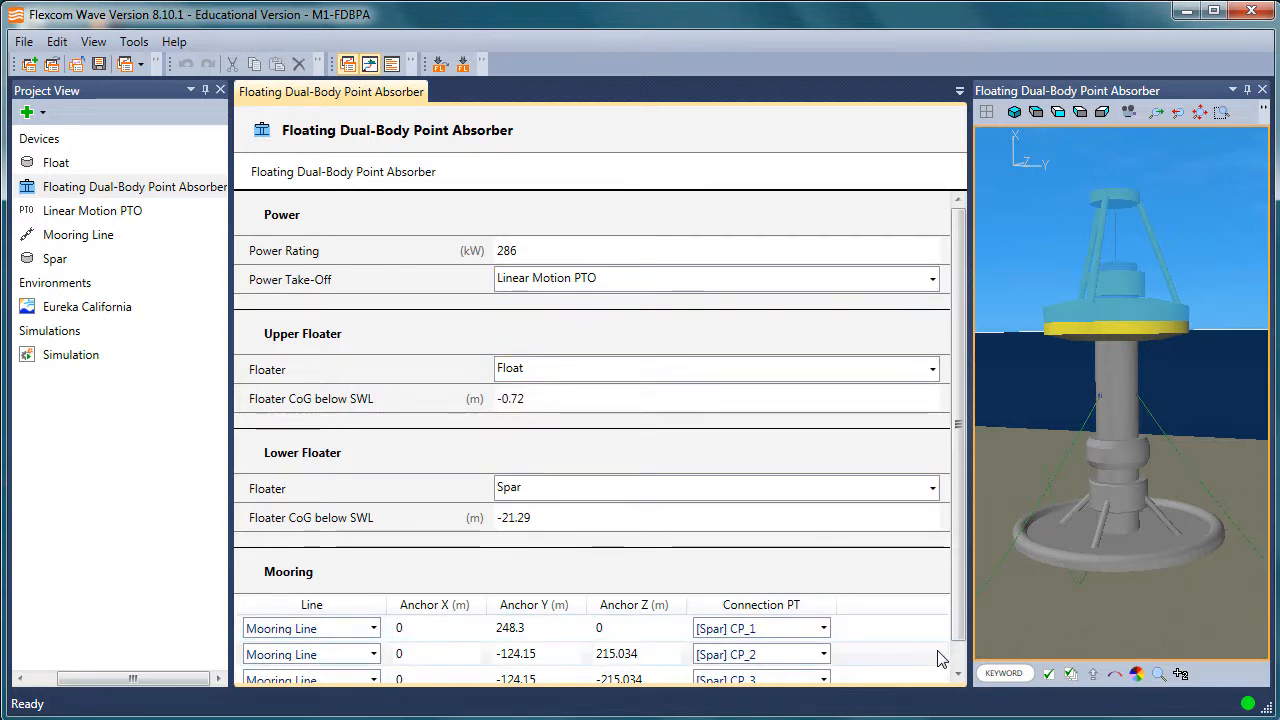
Review the line options for the first row of the device's mooring table, keeping the current selection.
scroll(620, 645, down, 1)
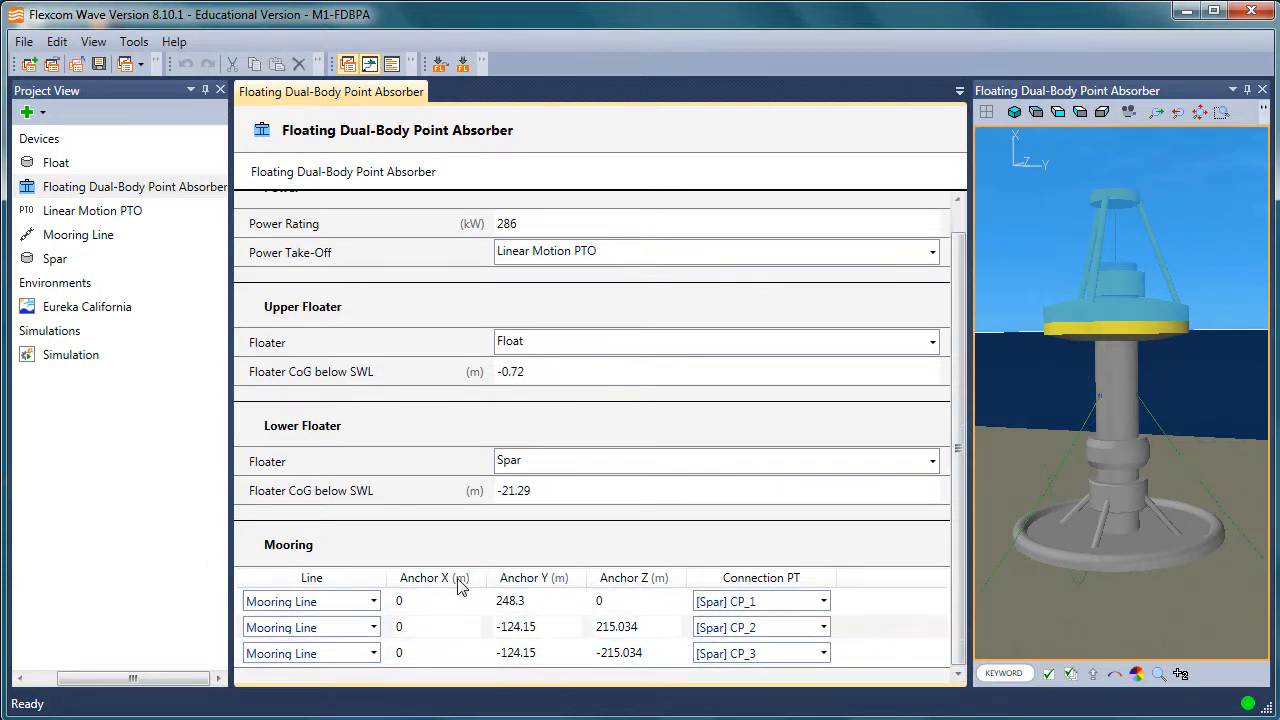
click(372, 601)
click(375, 603)
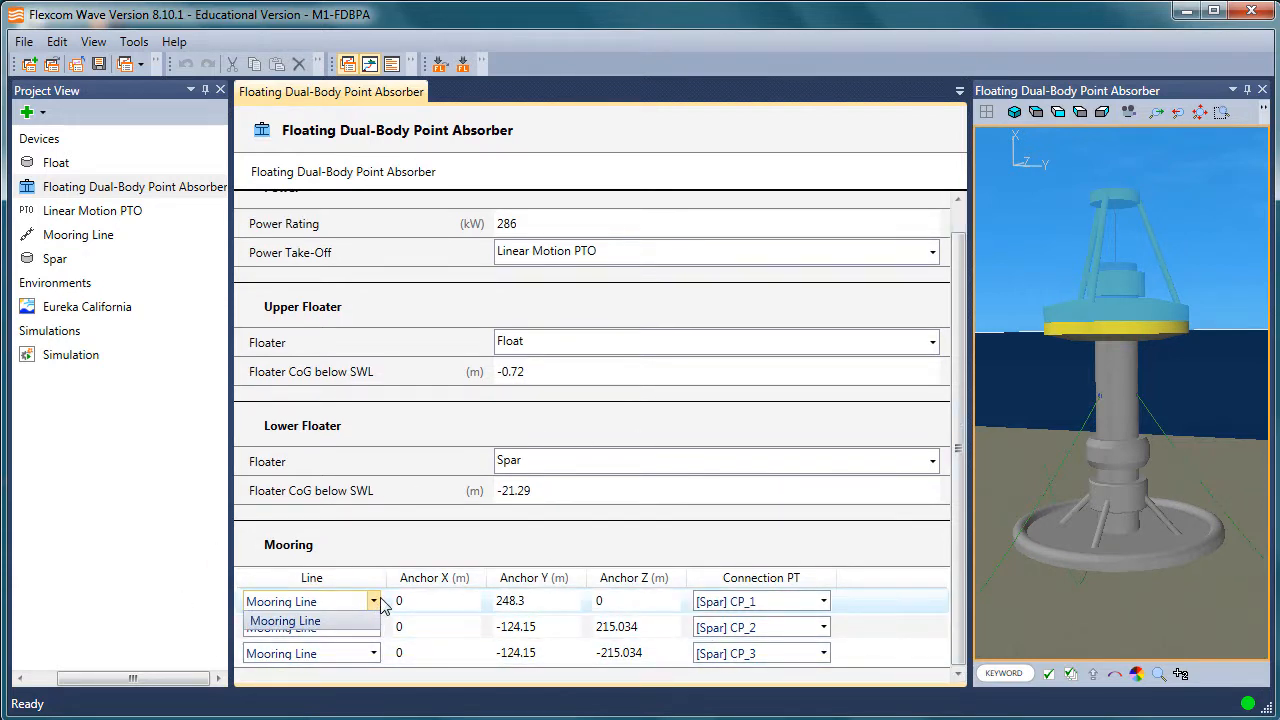
click(374, 602)
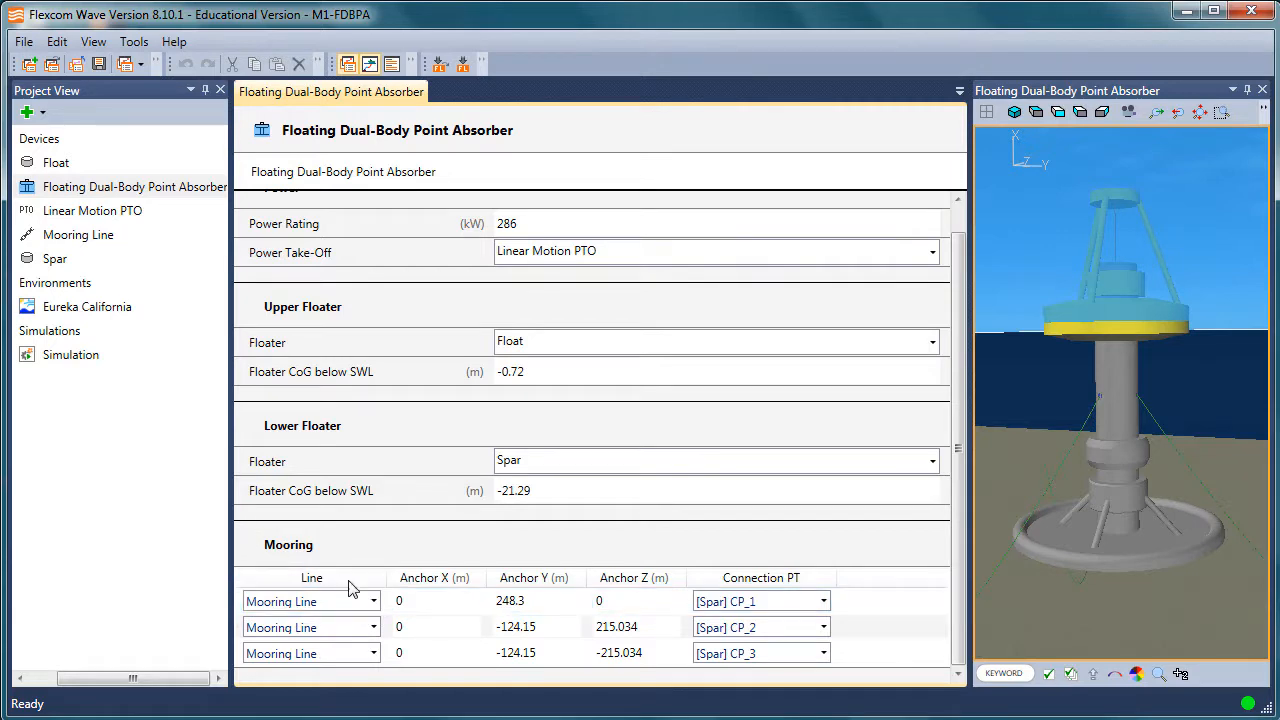
click(374, 603)
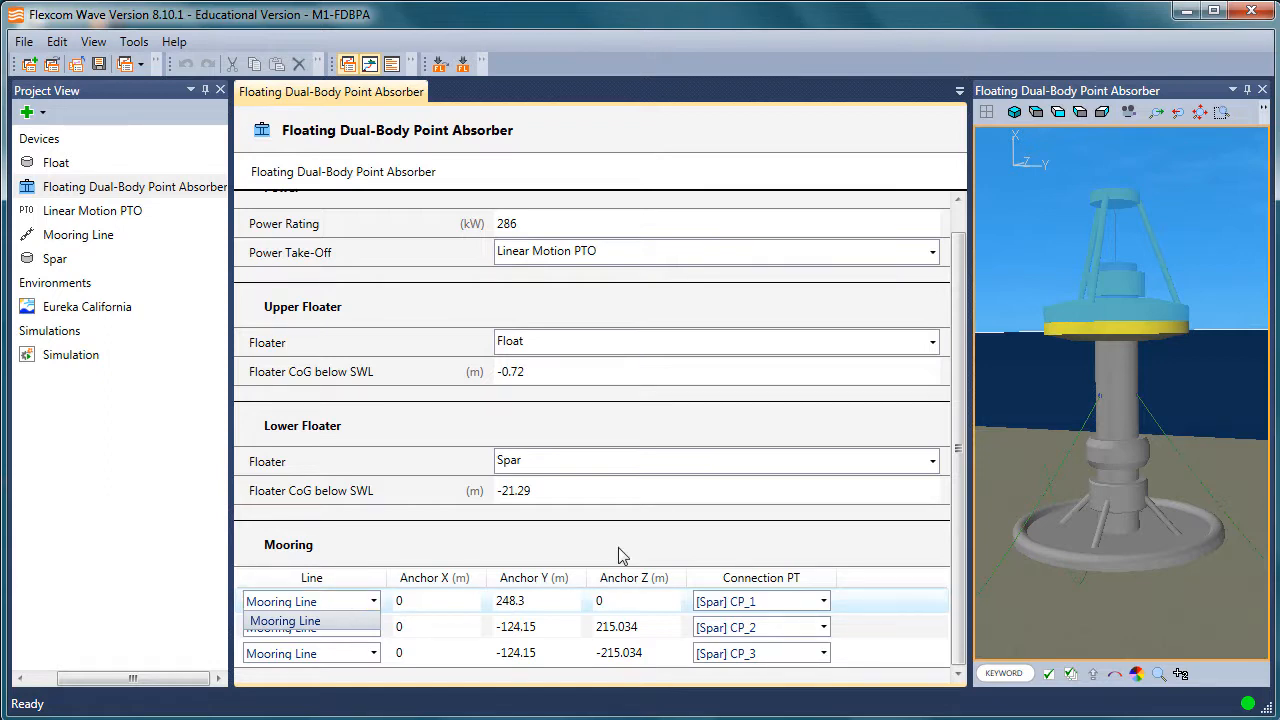
click(62, 687)
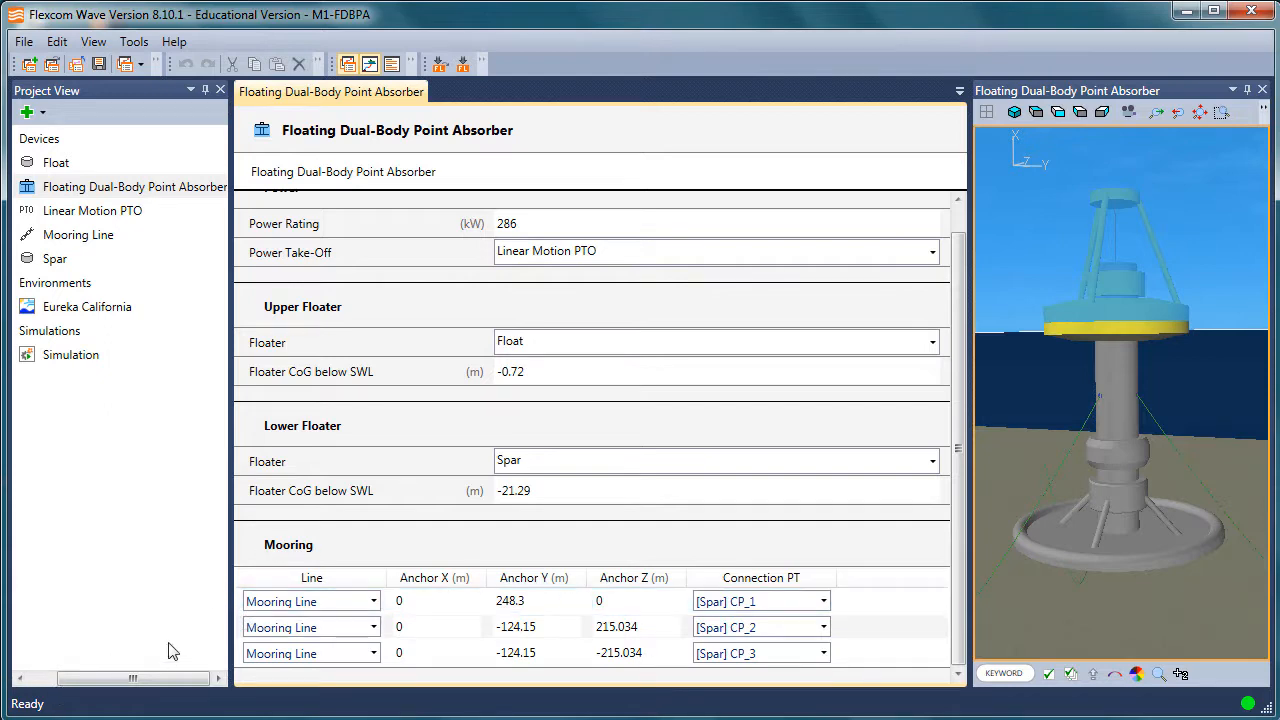
Widen the project tree to show the full device names and open the Float component.
click(38, 680)
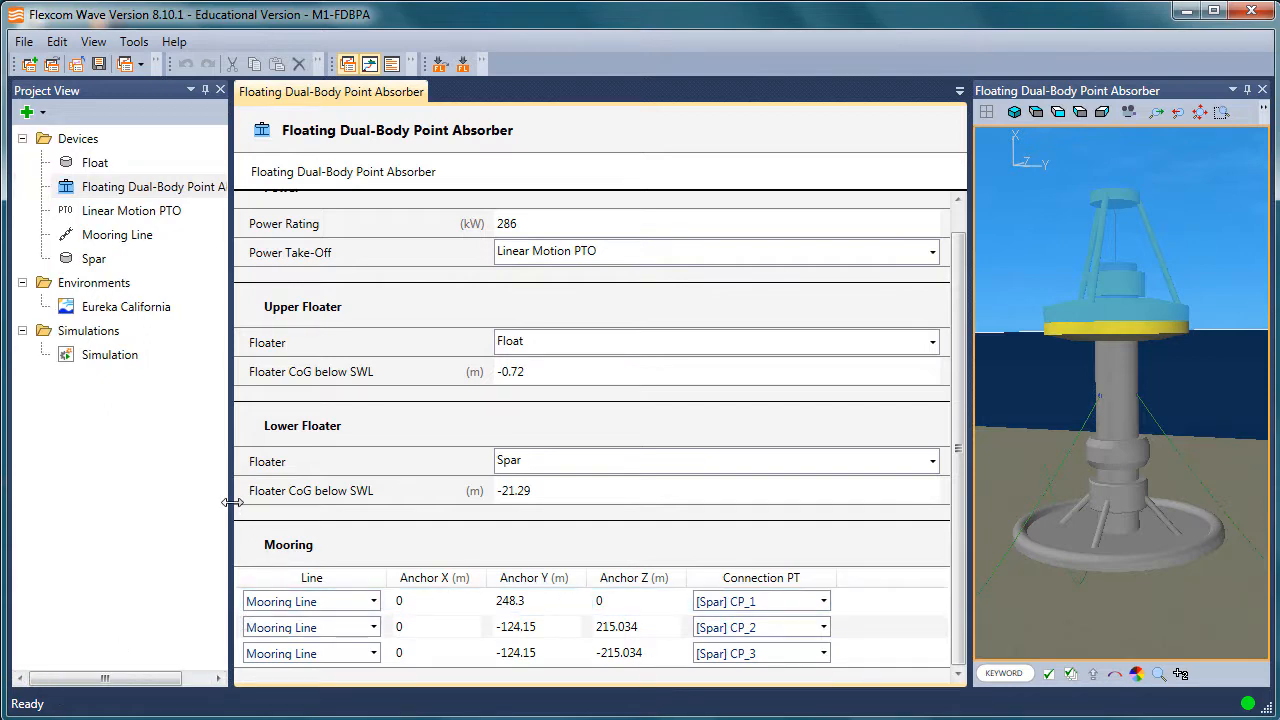
drag(232, 503, 277, 501)
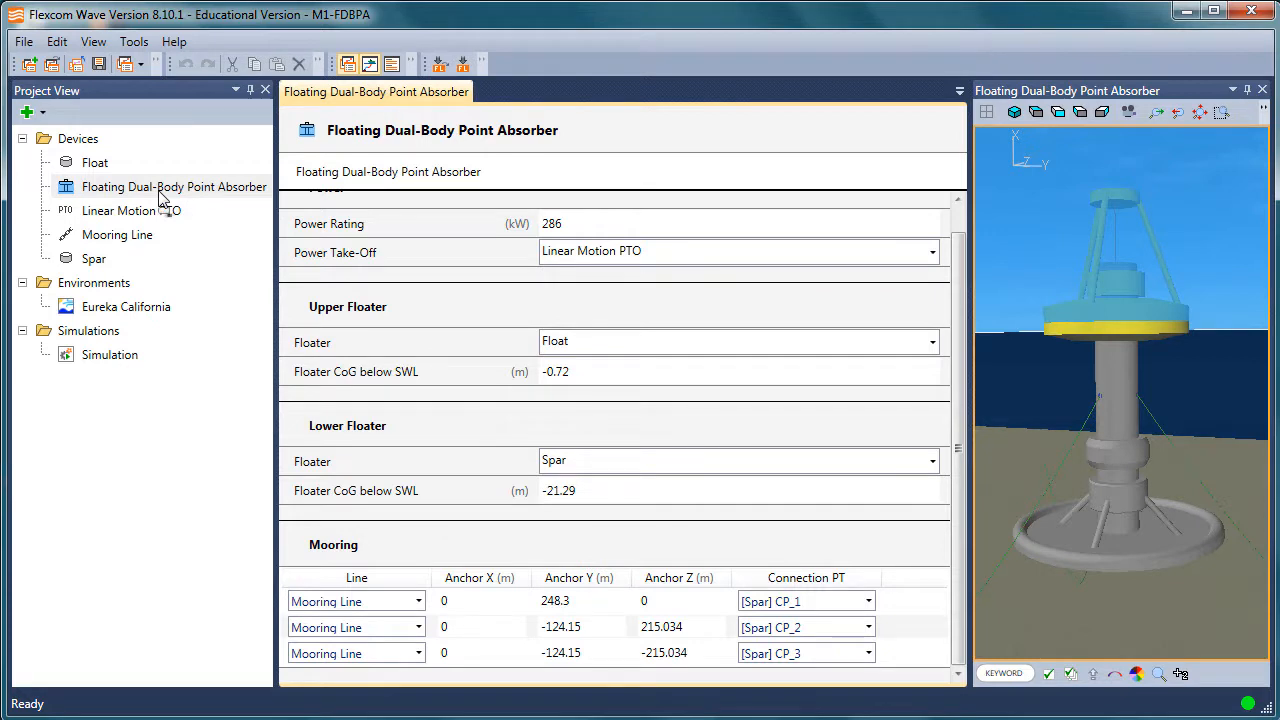
click(100, 164)
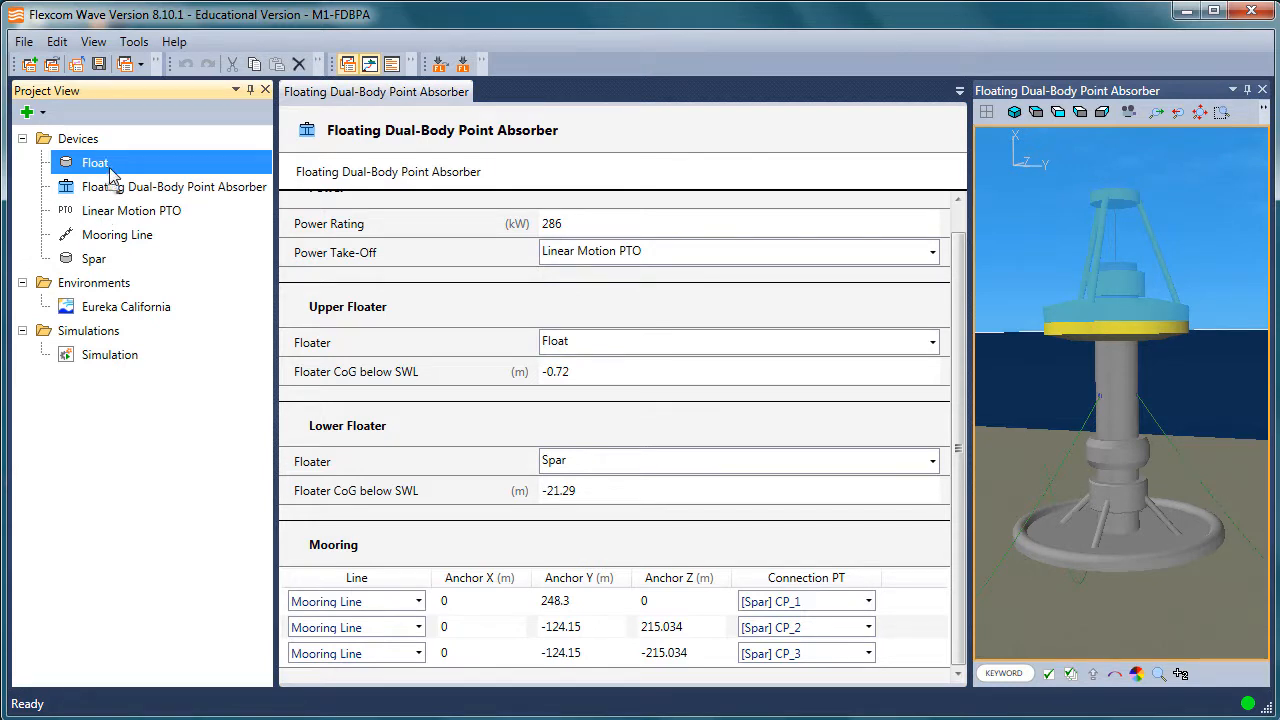
double_click(112, 174)
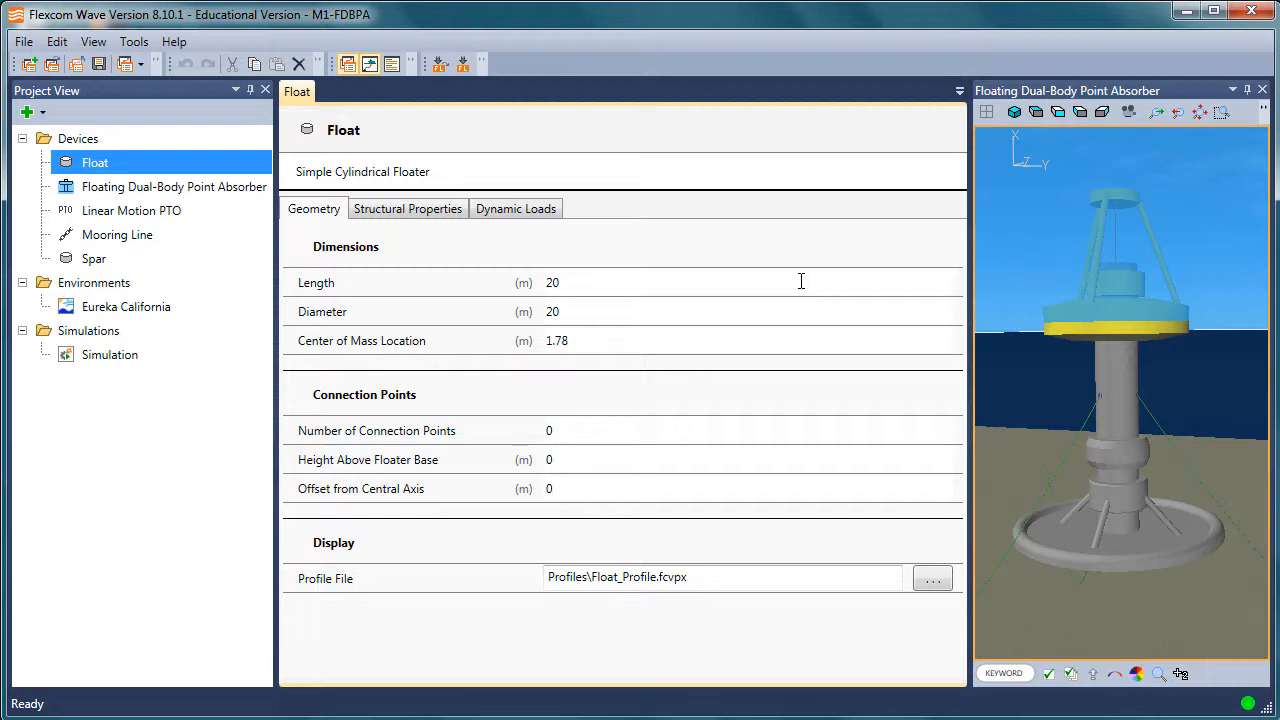
Examine the float up close in the 3D model, along with its structural properties and dynamic loads.
drag(1086, 327, 1095, 341)
drag(1133, 391, 1139, 455)
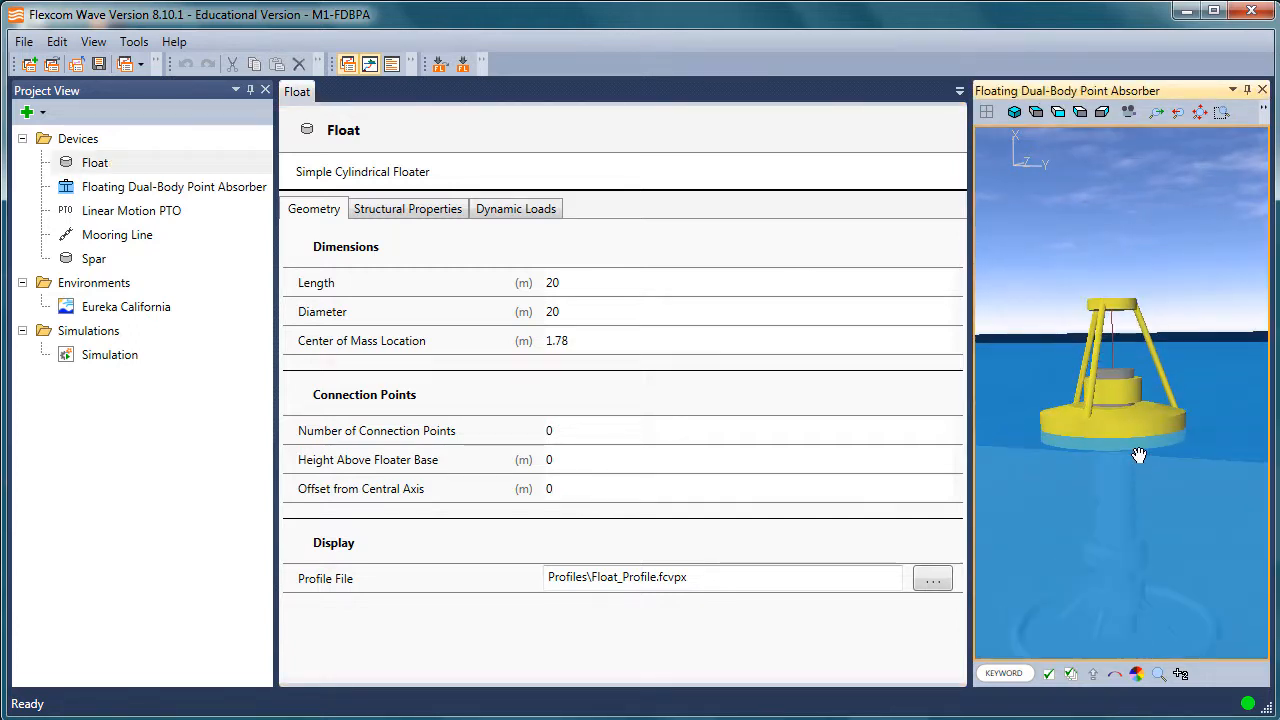
scroll(1139, 455, up, 3)
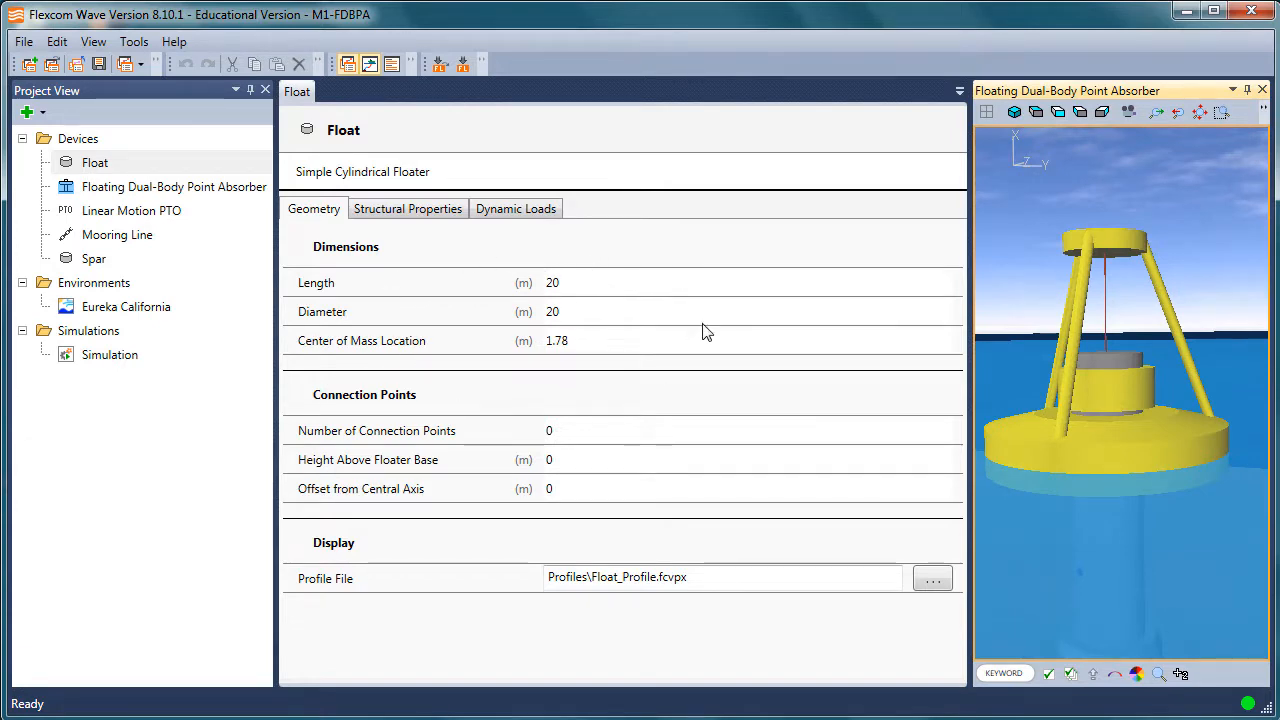
click(438, 212)
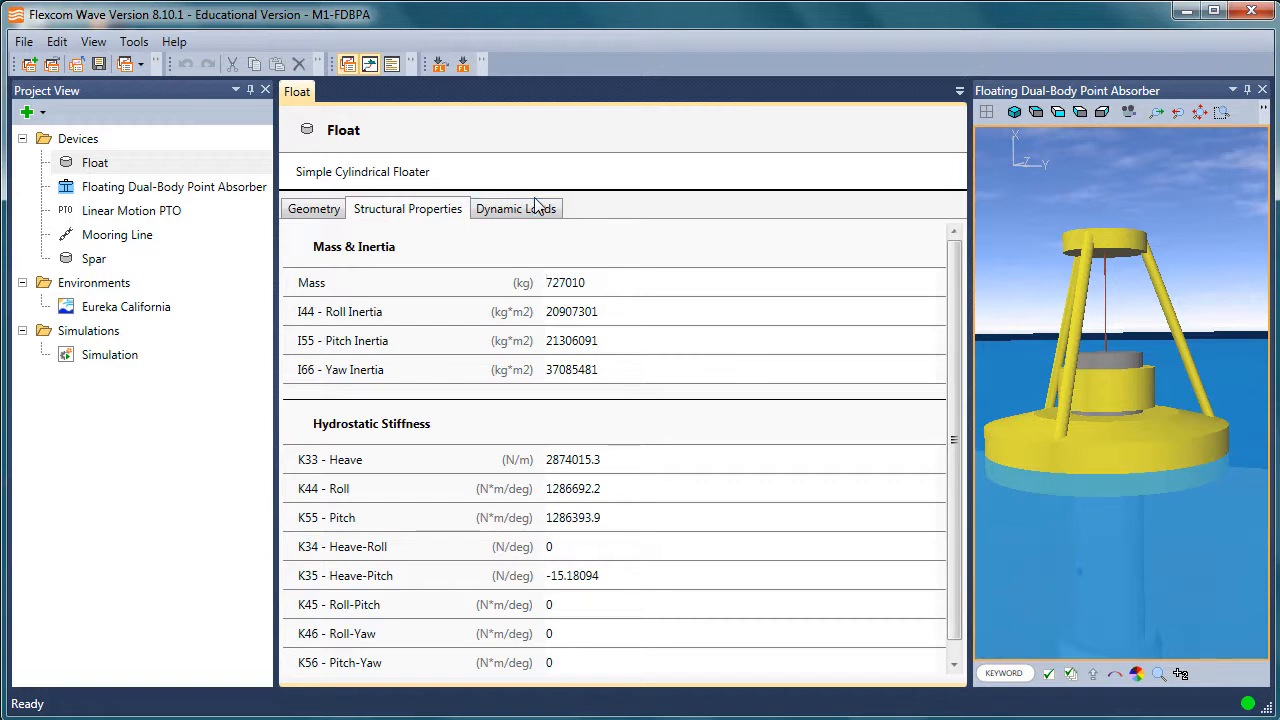
click(541, 210)
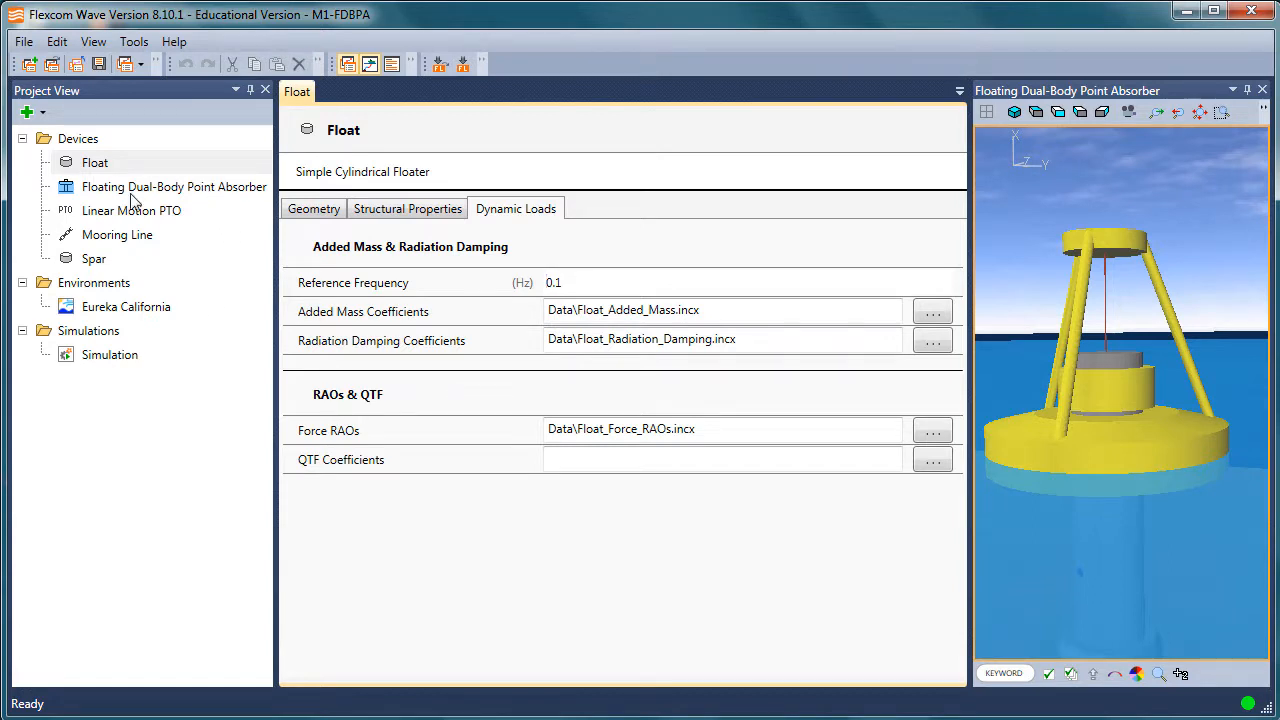
Open the Eureka California environment specification and narrow the project tree to give it more room.
click(121, 308)
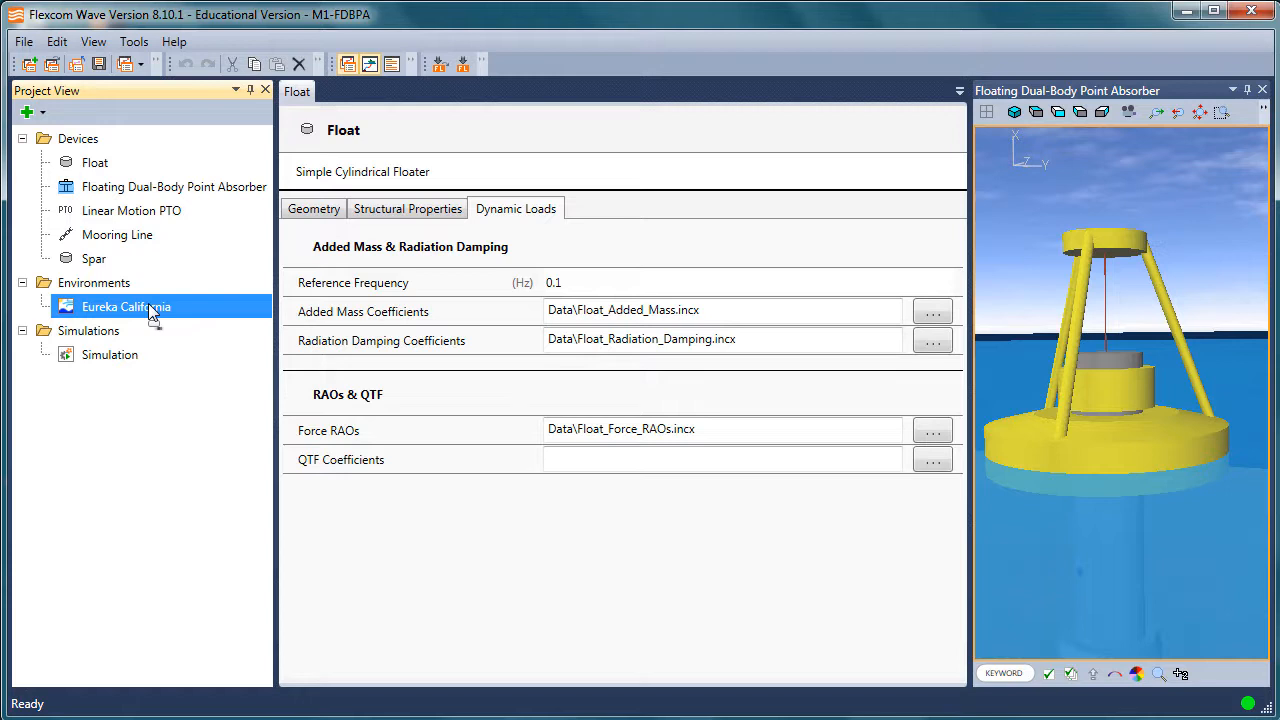
double_click(149, 305)
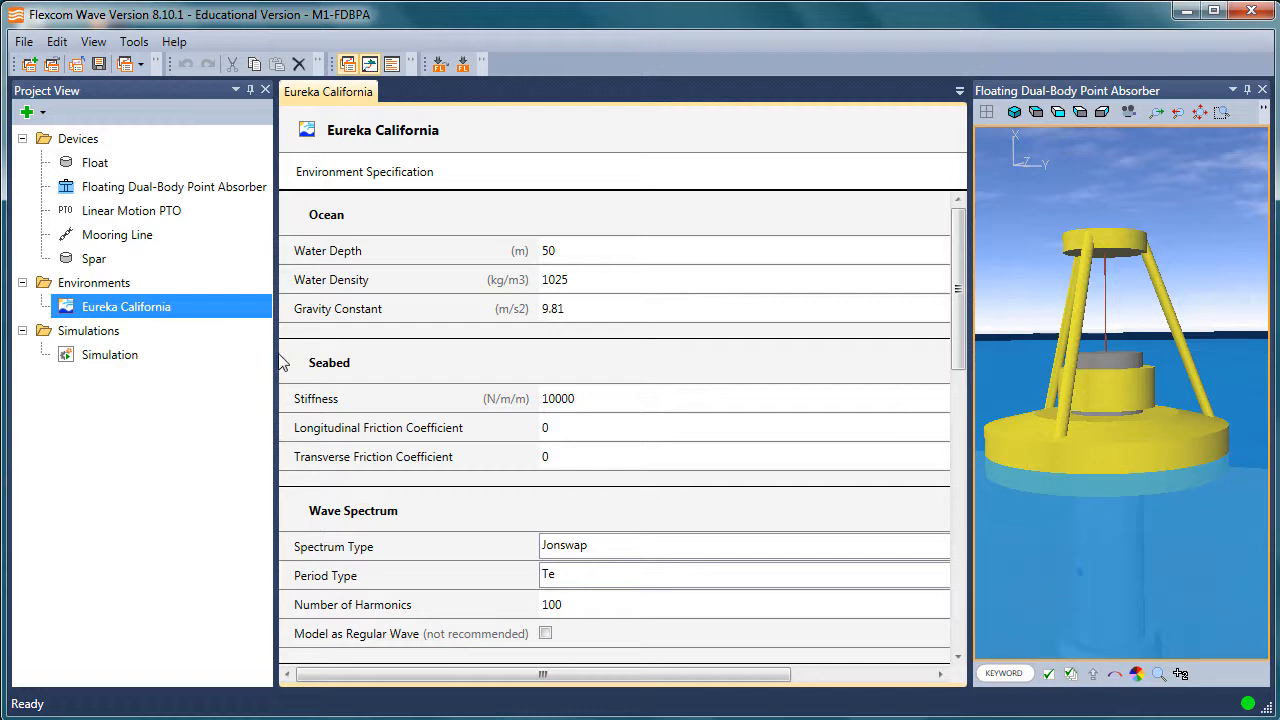
drag(276, 351, 241, 350)
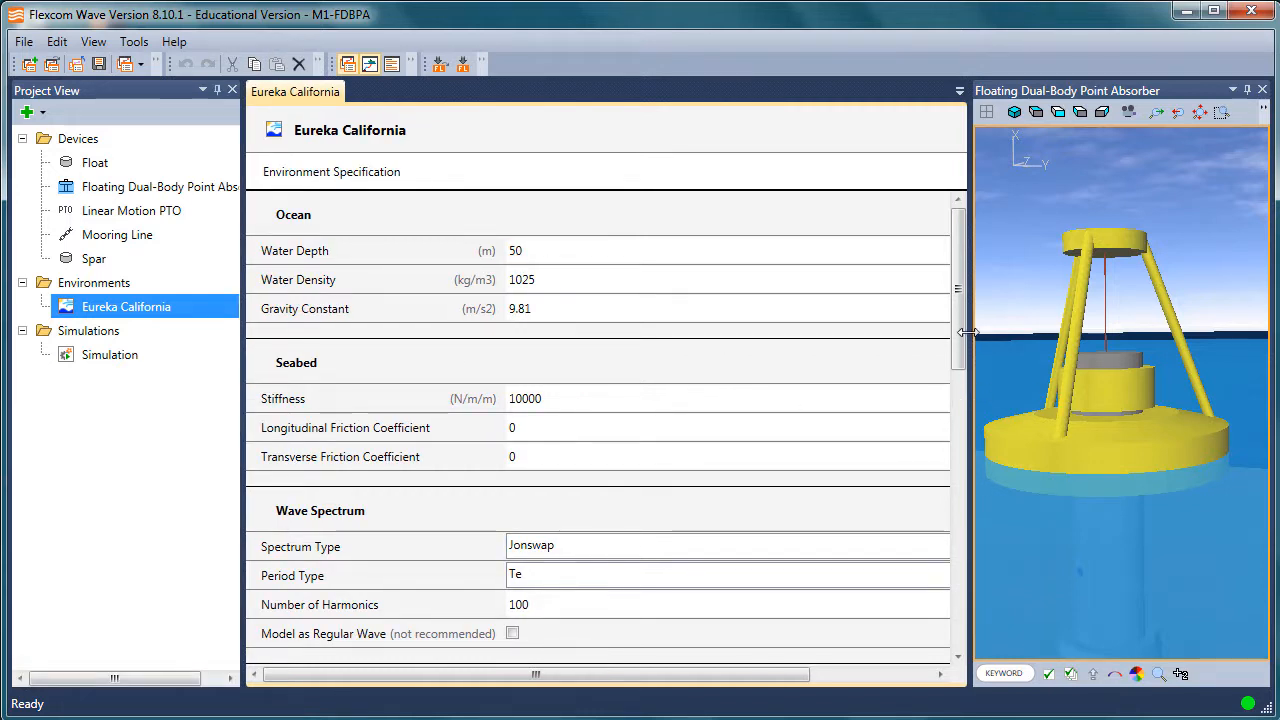
View the login for importing from Exceedence Cloud and dismiss it without signing in.
click(24, 41)
click(24, 41)
click(24, 41)
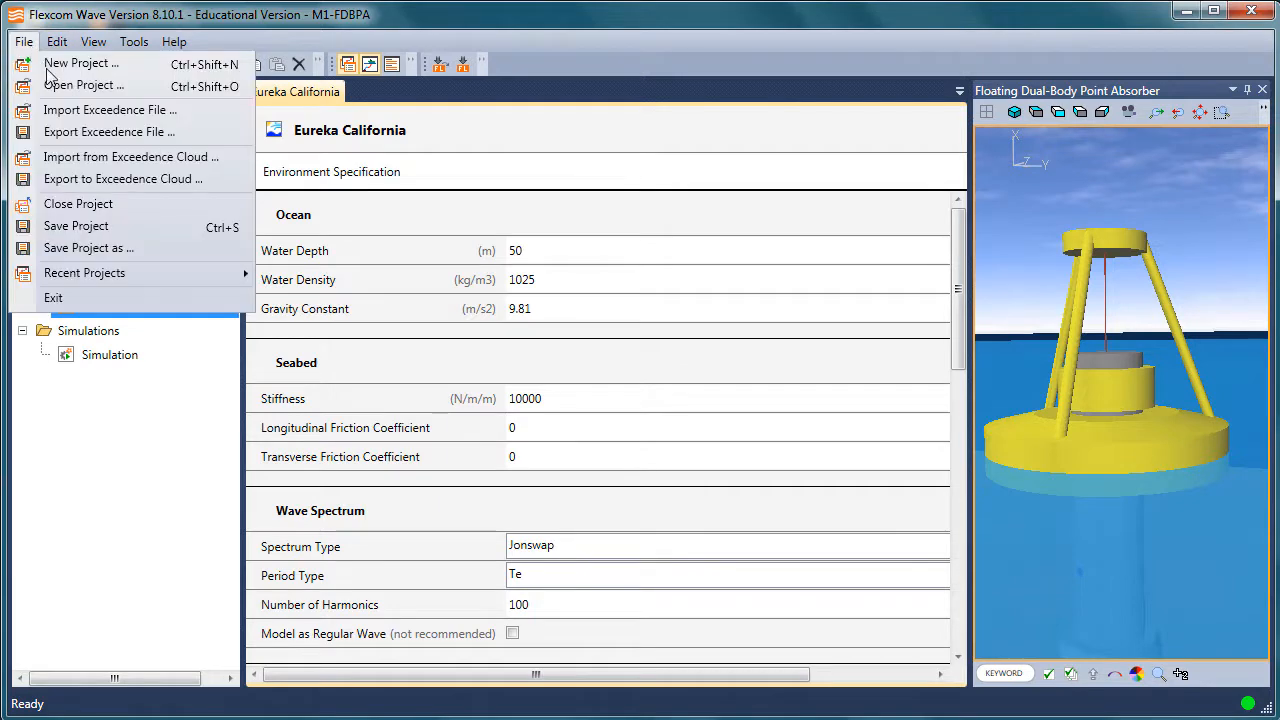
click(165, 160)
click(632, 343)
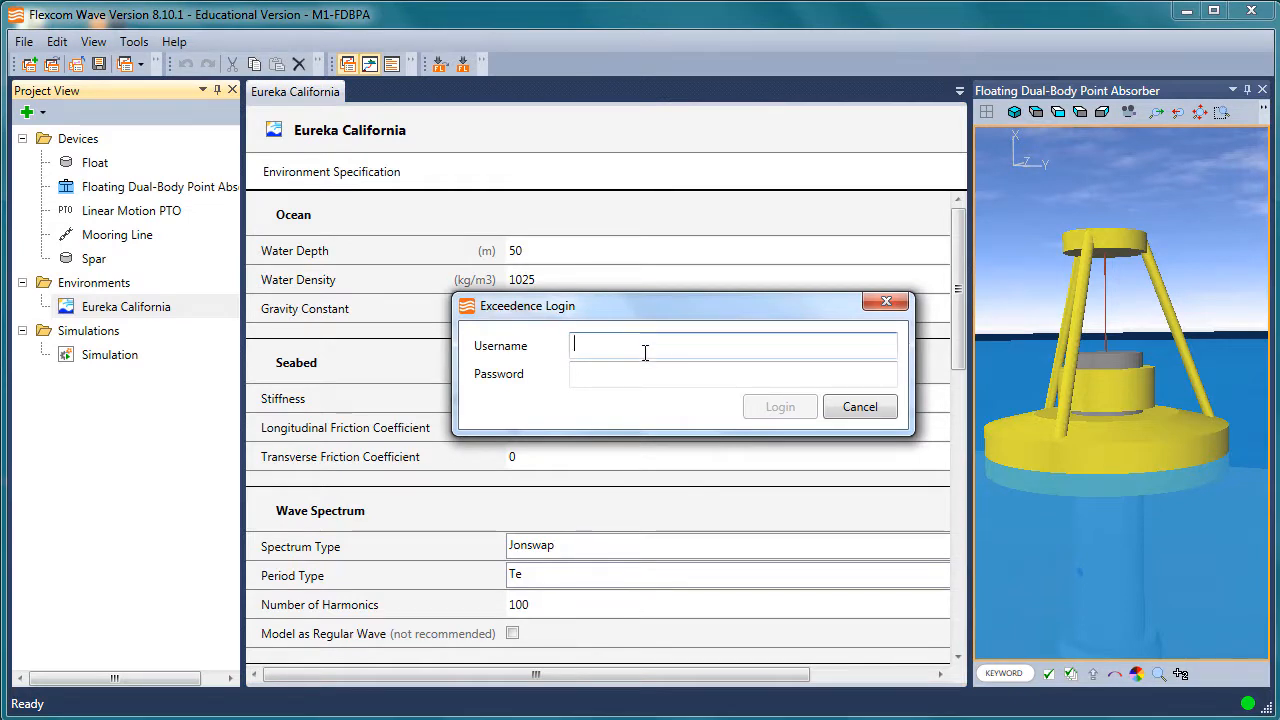
click(860, 407)
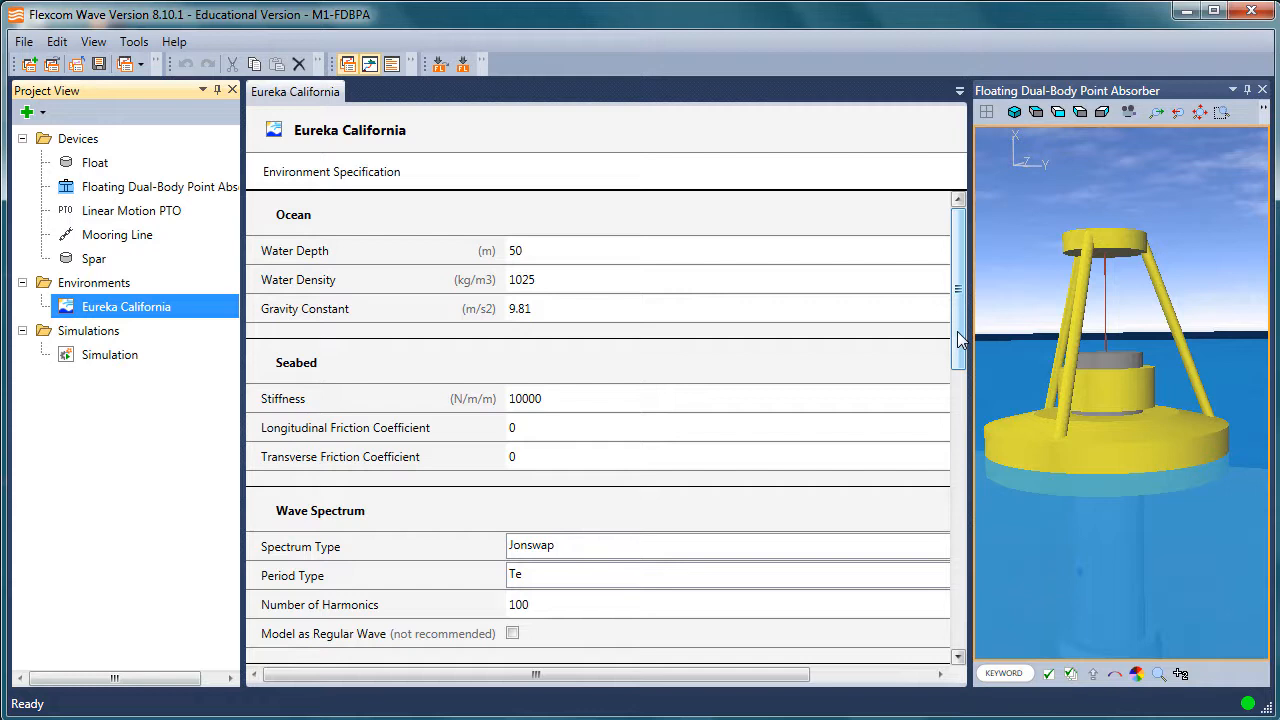
Examine the wave scatter diagram in the Eureka California environment, including the occurrence cells at 1.75 m wave height.
drag(963, 320, 968, 493)
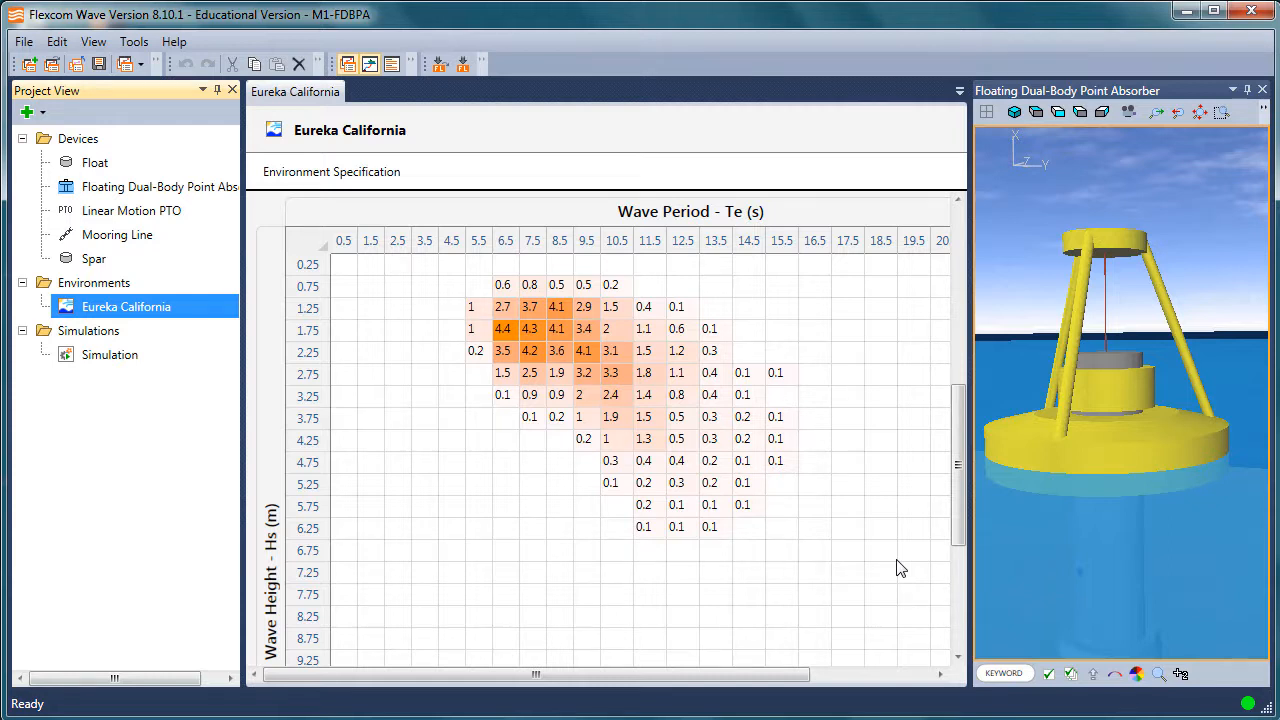
click(529, 330)
click(585, 329)
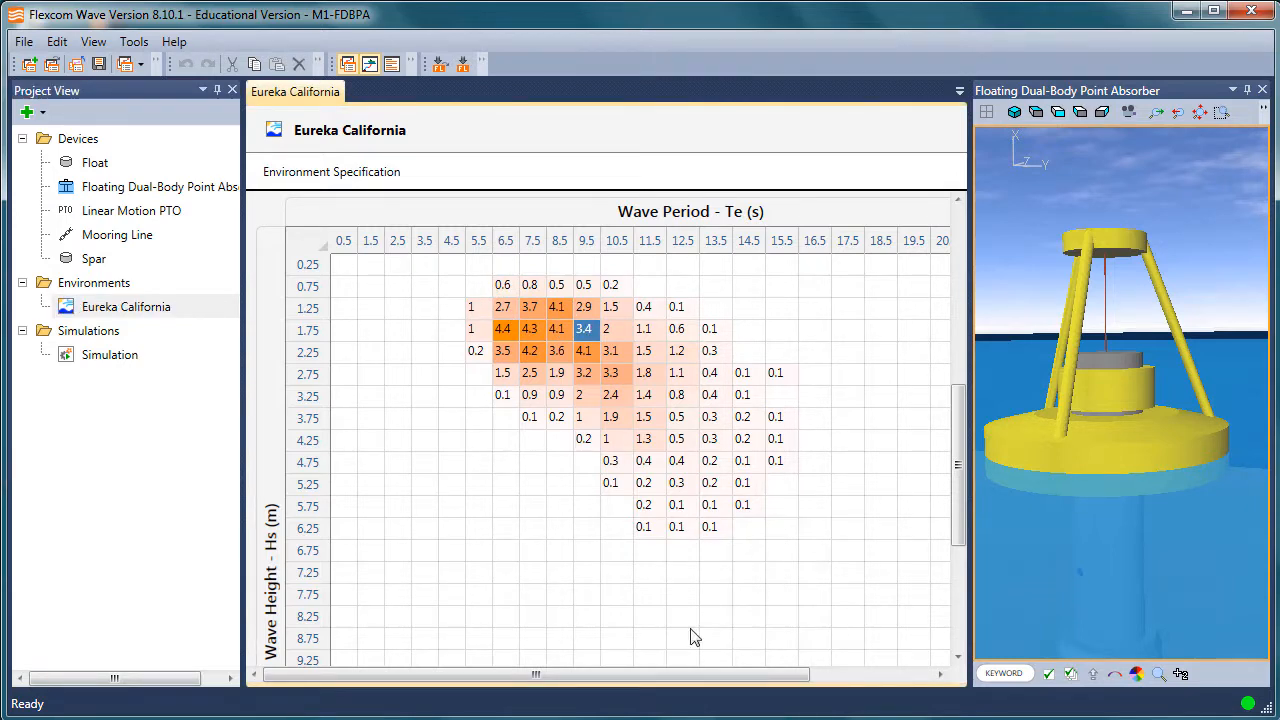
drag(962, 502, 962, 305)
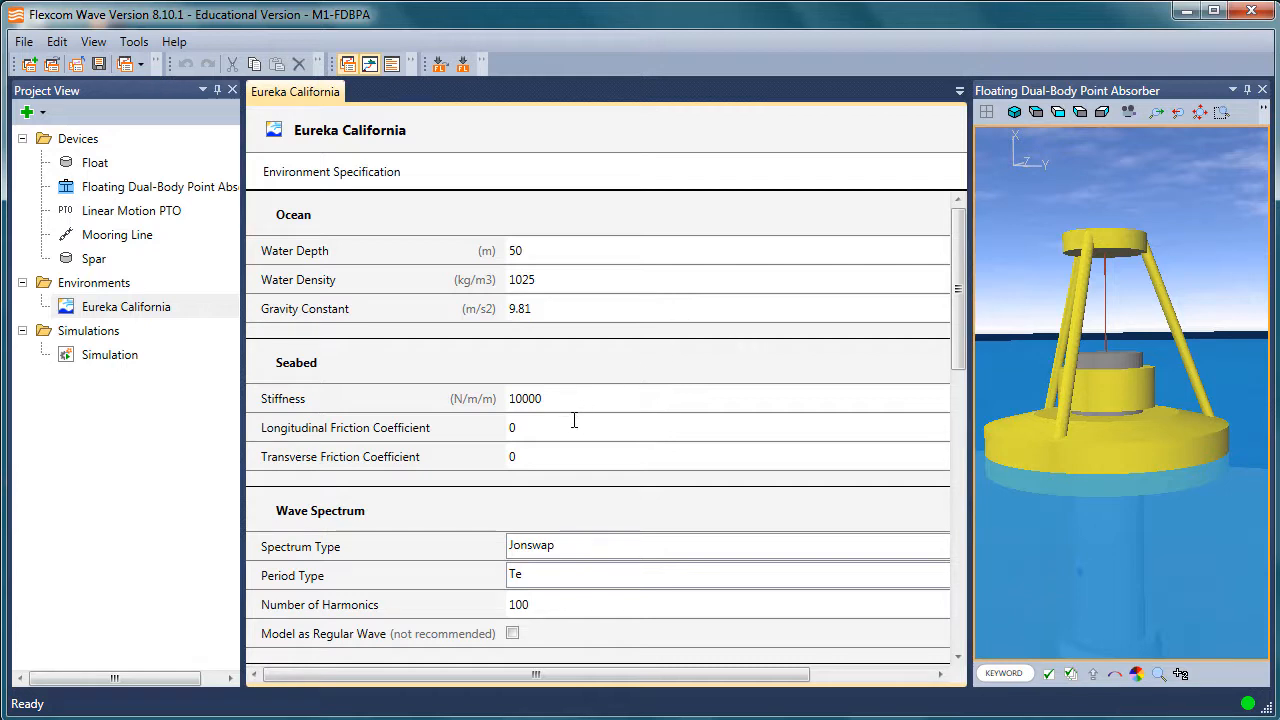
Open the Simulation's results and close the 3D model view to give them the full width.
click(96, 355)
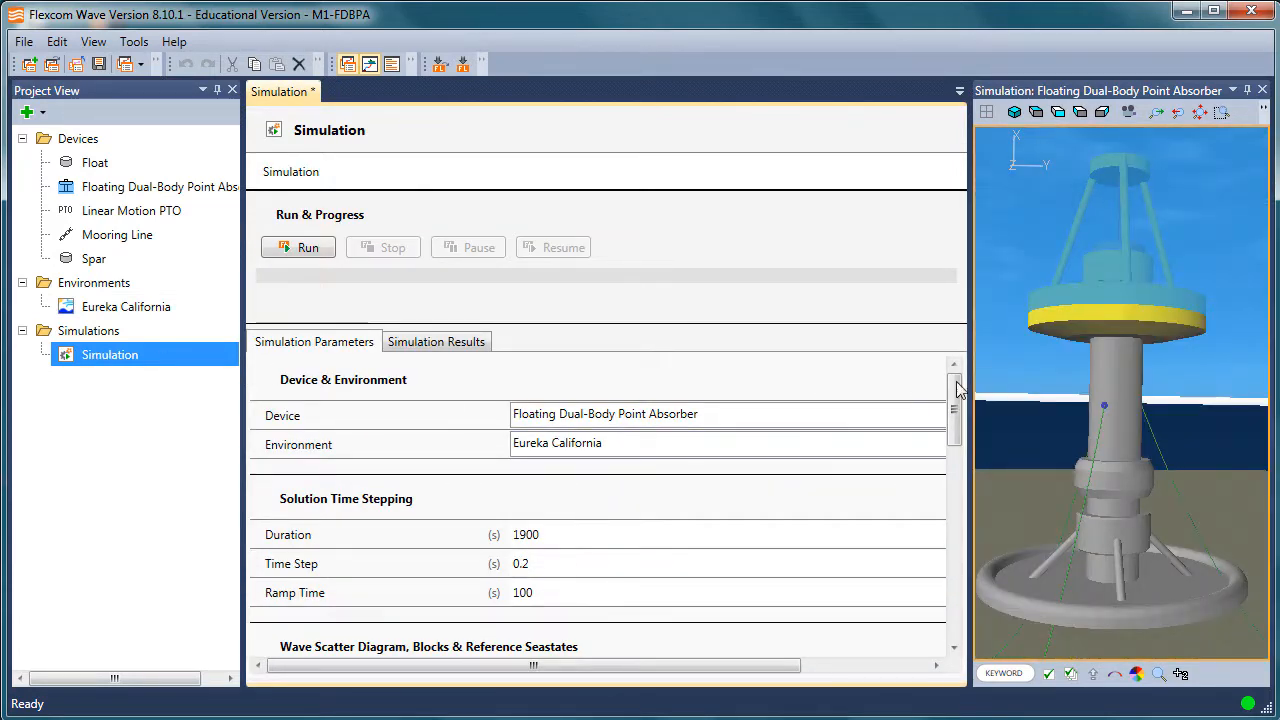
drag(968, 382, 922, 378)
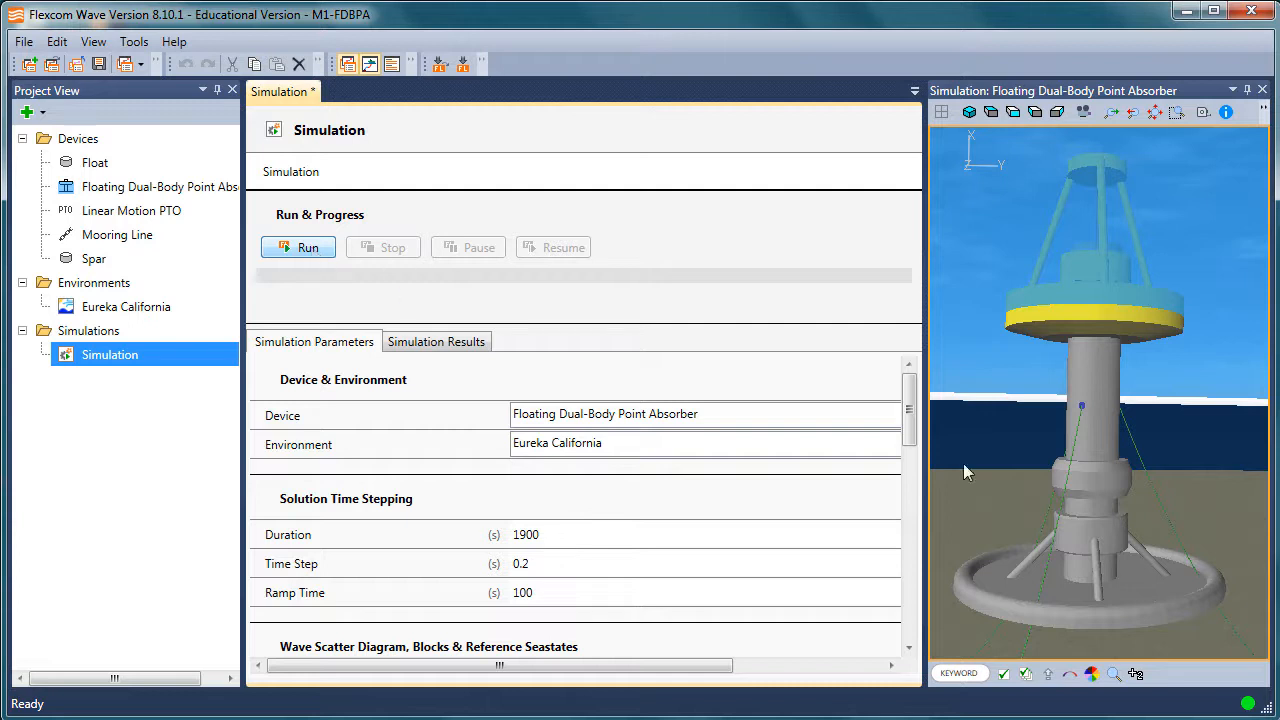
click(448, 341)
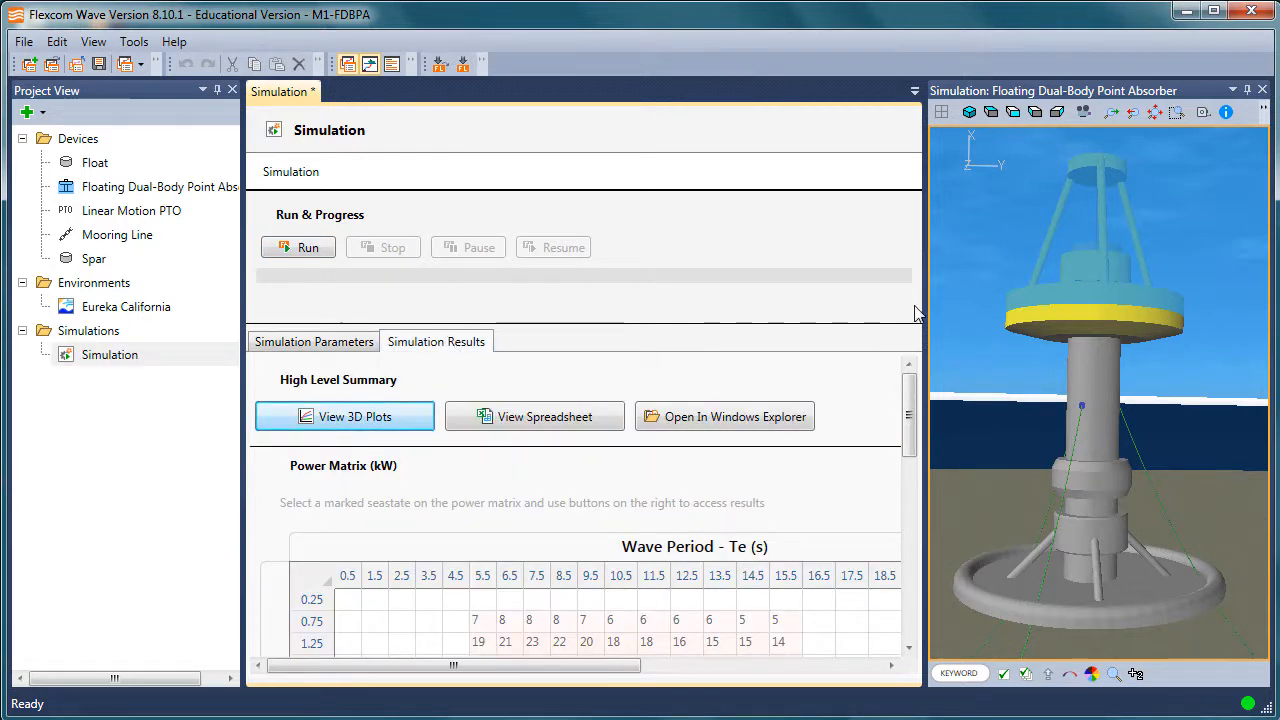
click(1263, 91)
Examine the power matrix and the annual energy production in the simulation results.
drag(1257, 400, 1258, 443)
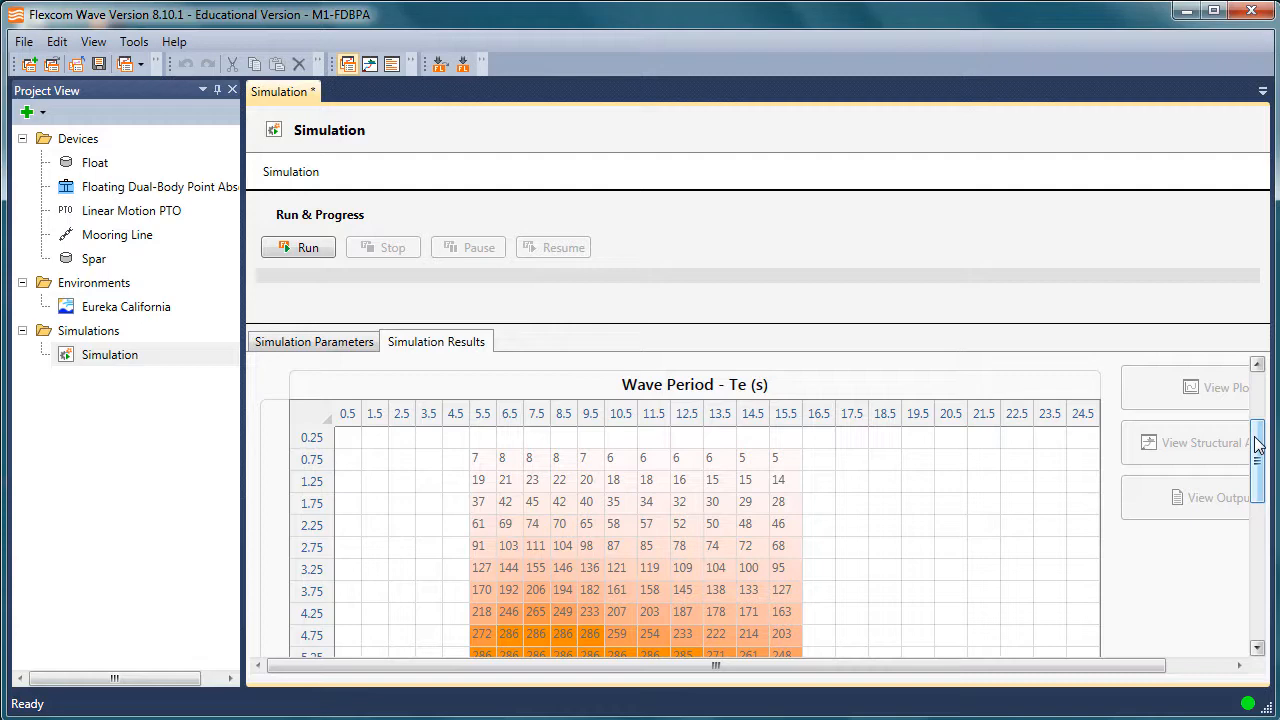
mouse_move(1257, 447)
mouse_down()
mouse_move(1260, 474)
mouse_move(1260, 426)
mouse_up()
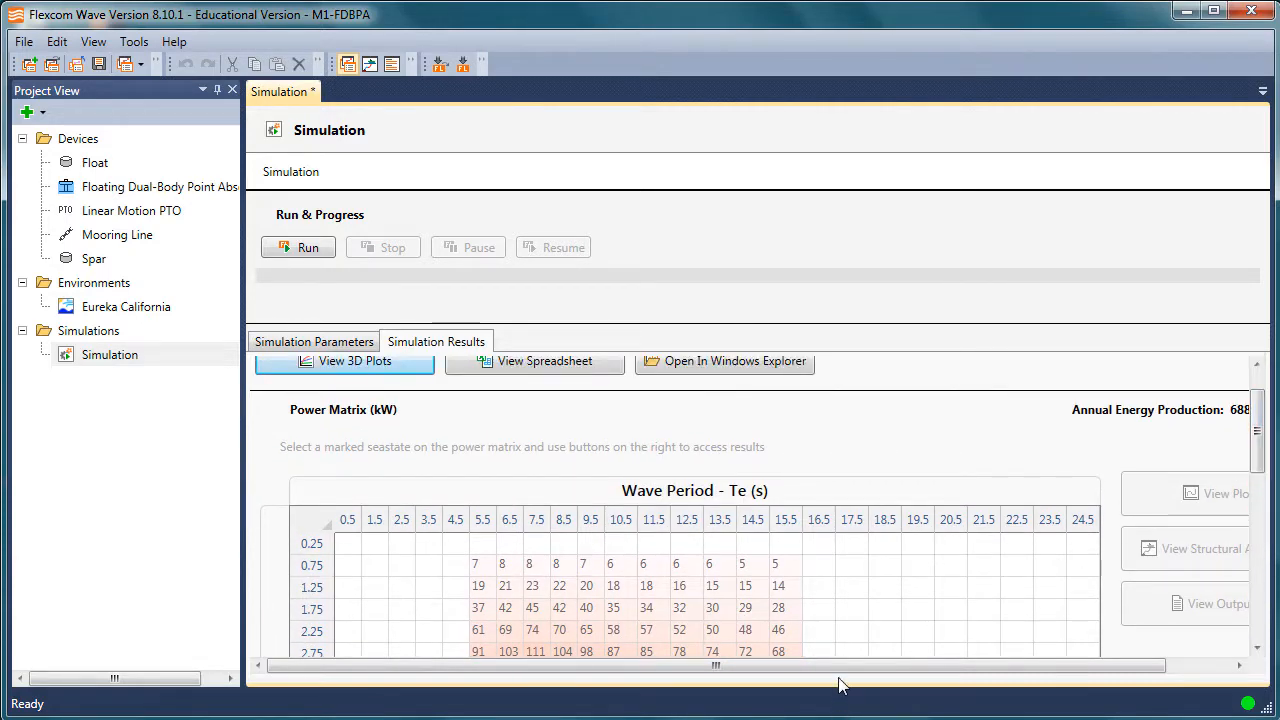
drag(935, 666, 1000, 661)
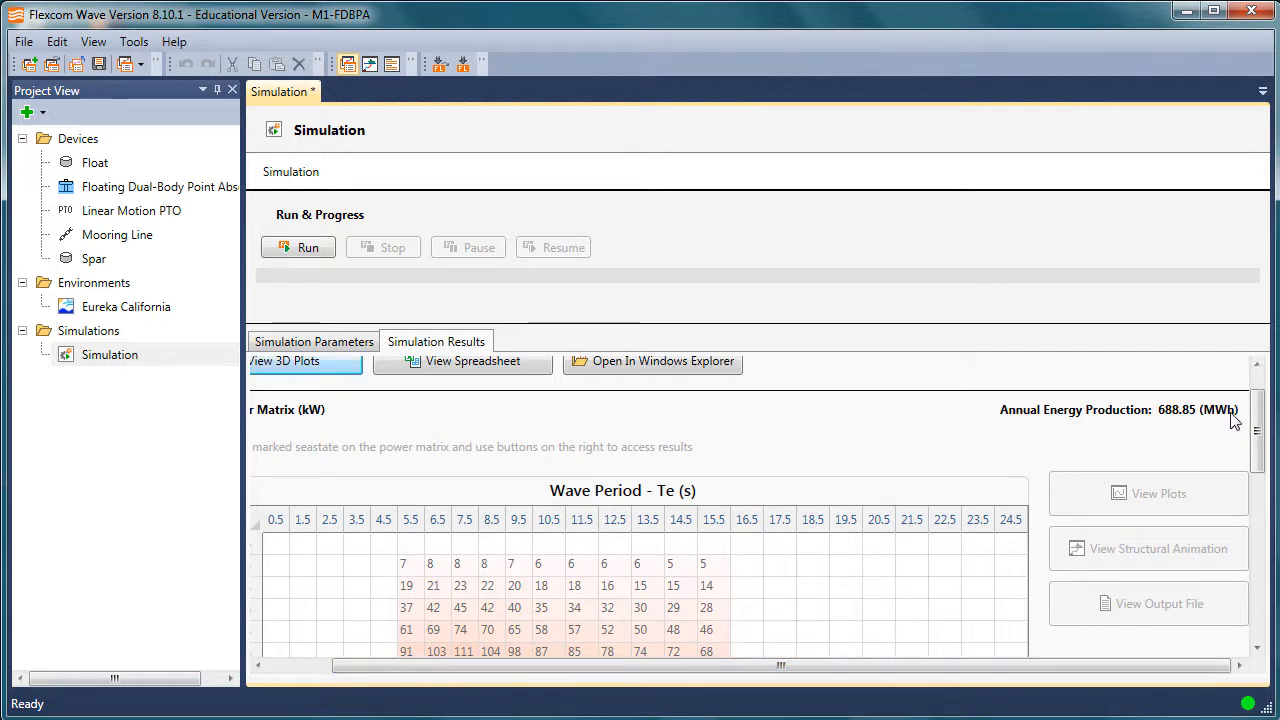
drag(829, 667, 566, 666)
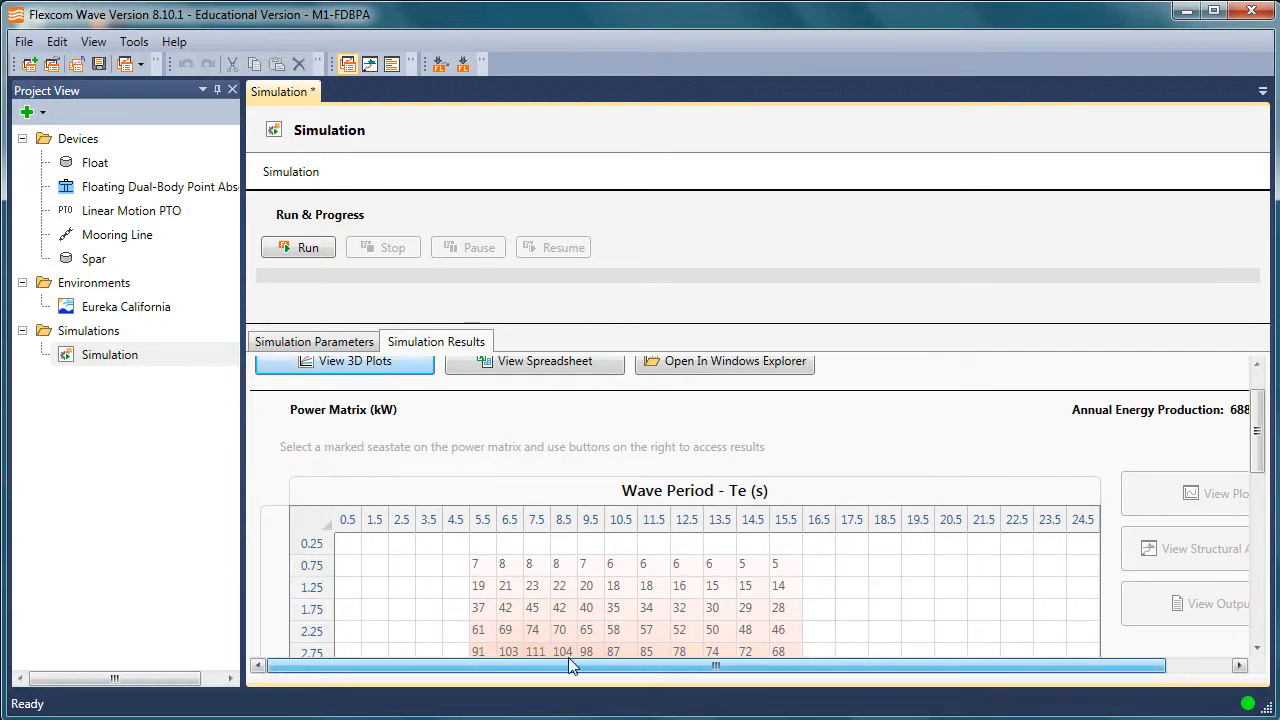
Review the Eureka California wave scatter diagram again for comparison and return to the simulation's power matrix.
click(120, 310)
double_click(121, 312)
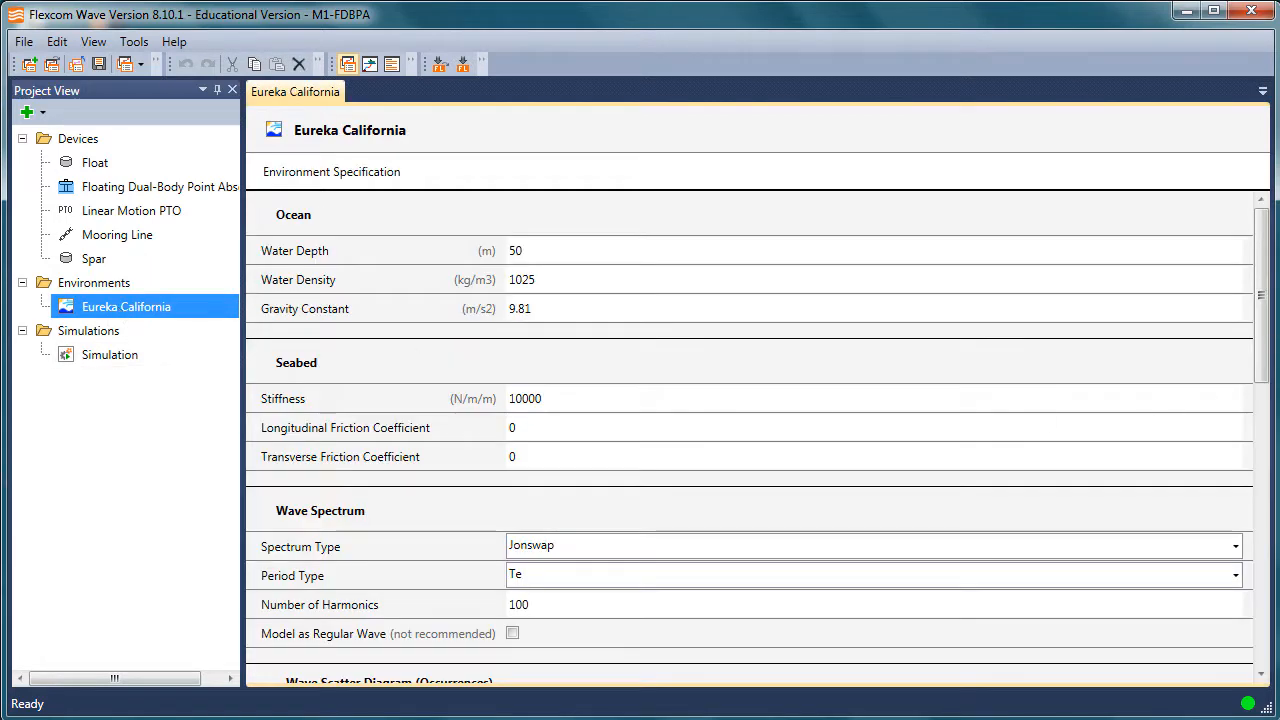
drag(1262, 333, 1262, 503)
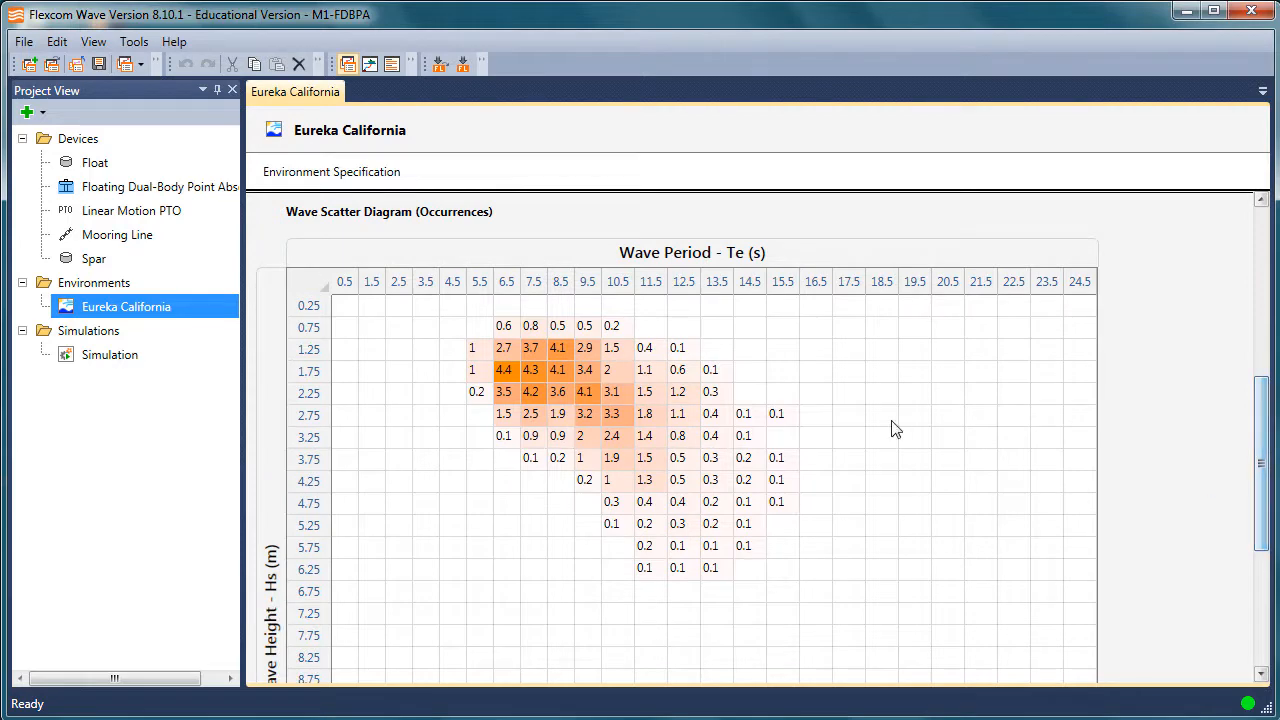
click(110, 355)
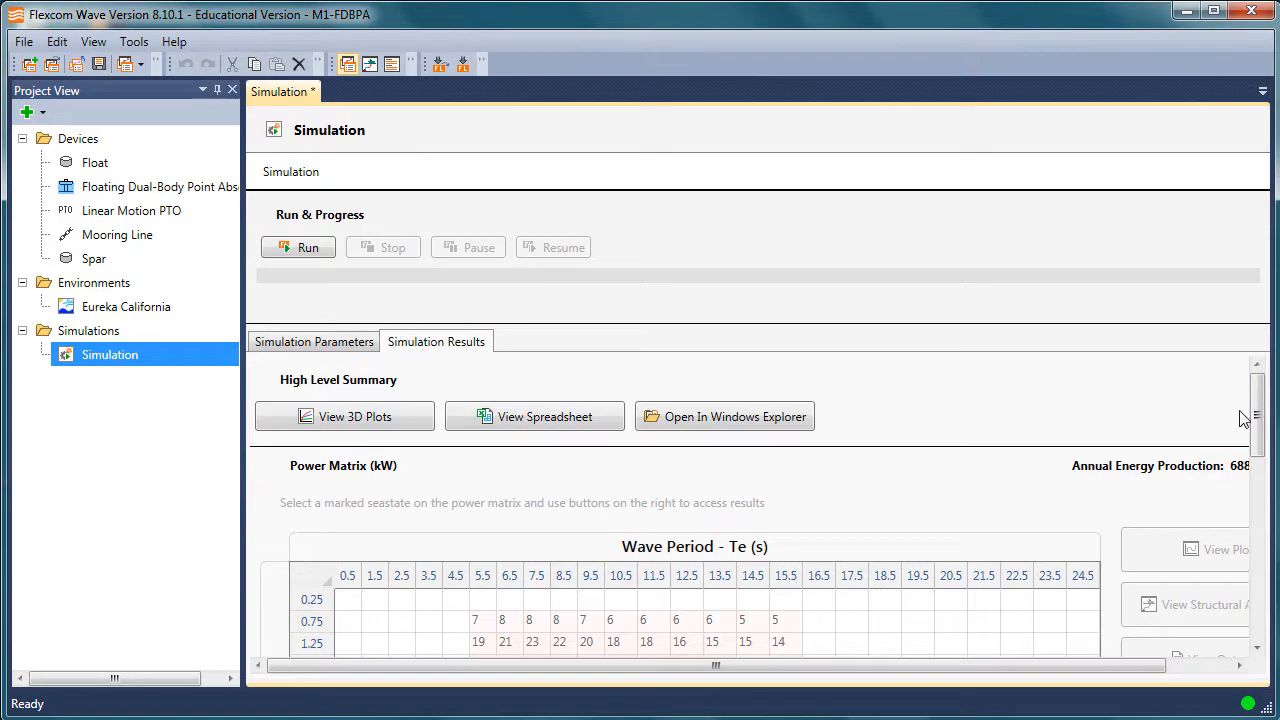
drag(1257, 413, 1259, 452)
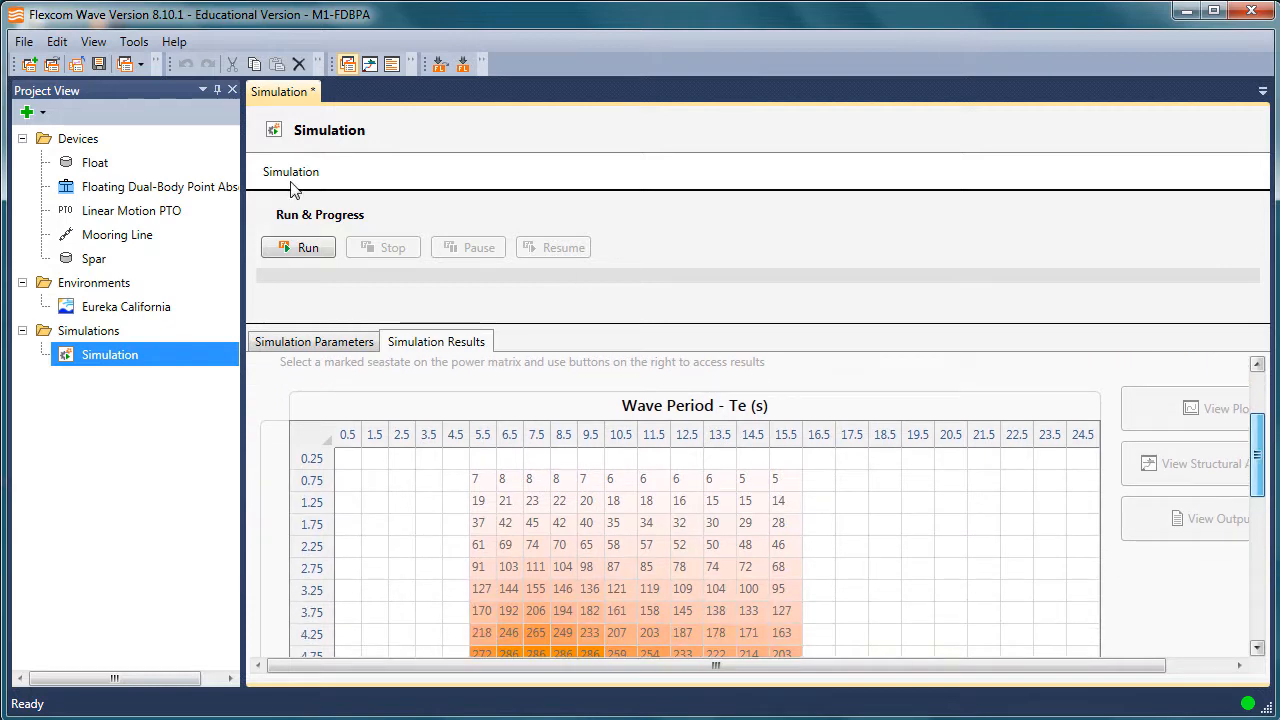
View the seastate's structural animation, playing it at speed 2 with the device framed up close.
click(23, 41)
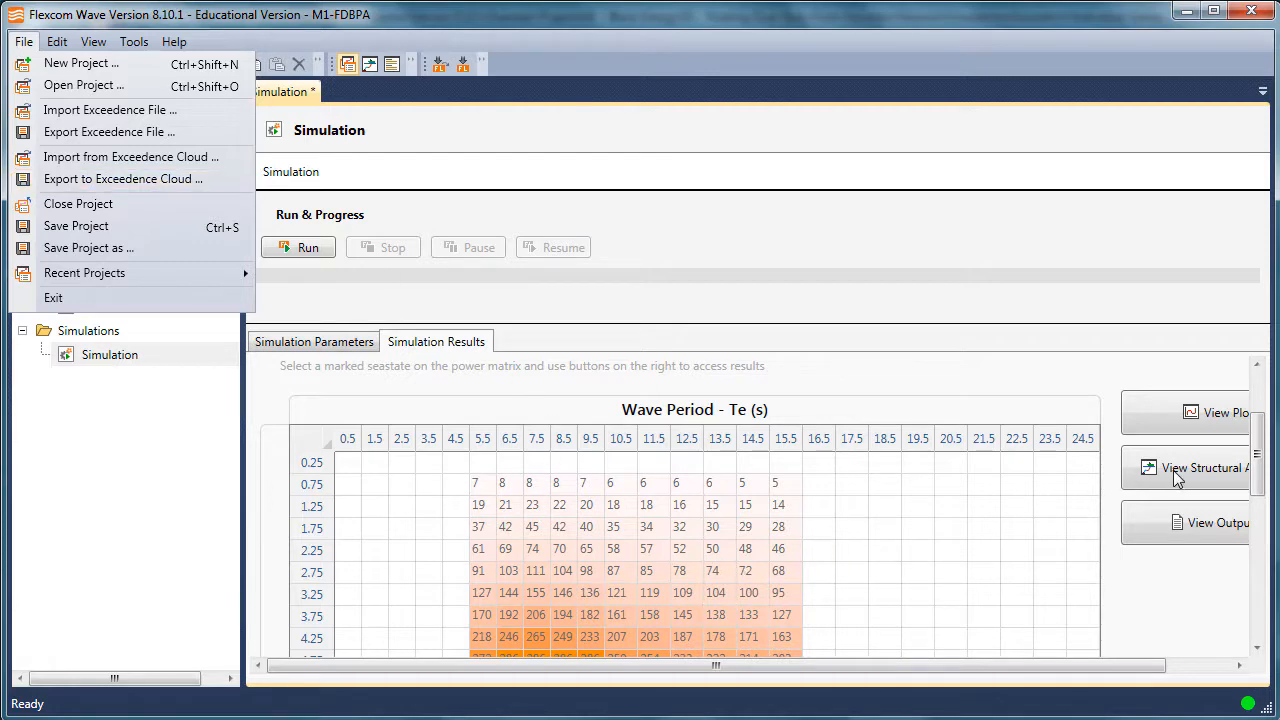
click(1190, 17)
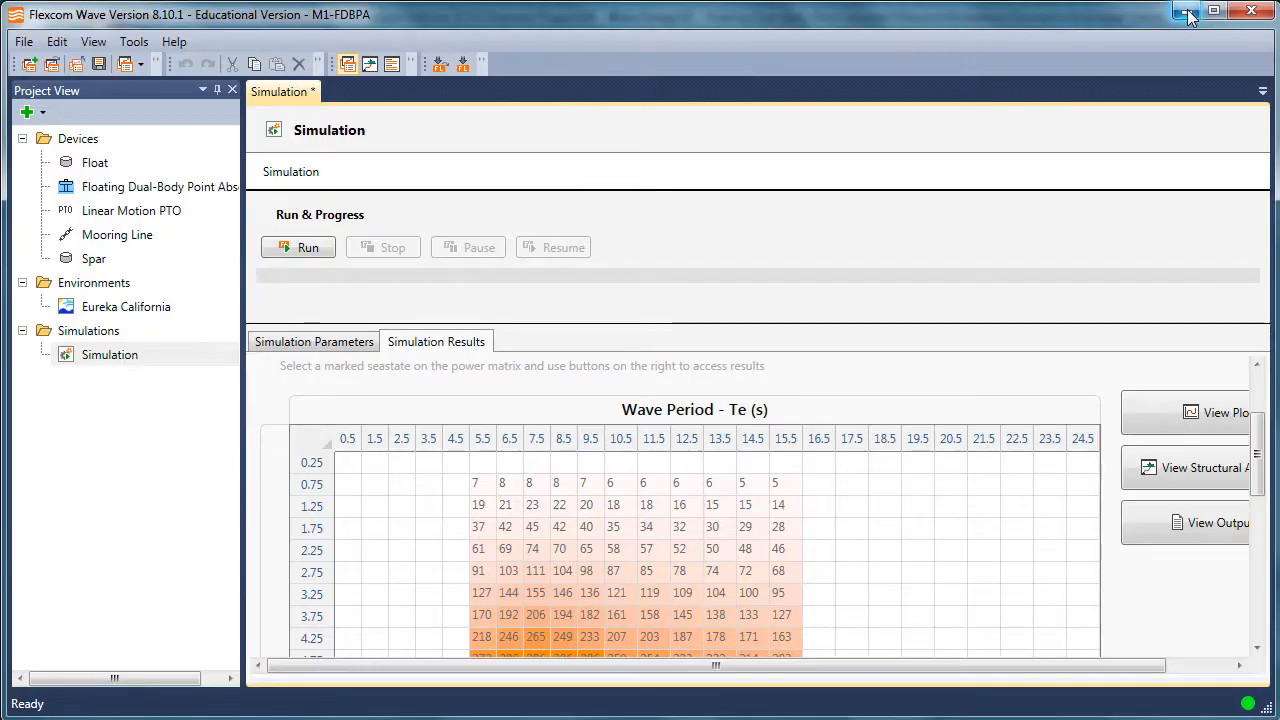
click(1190, 17)
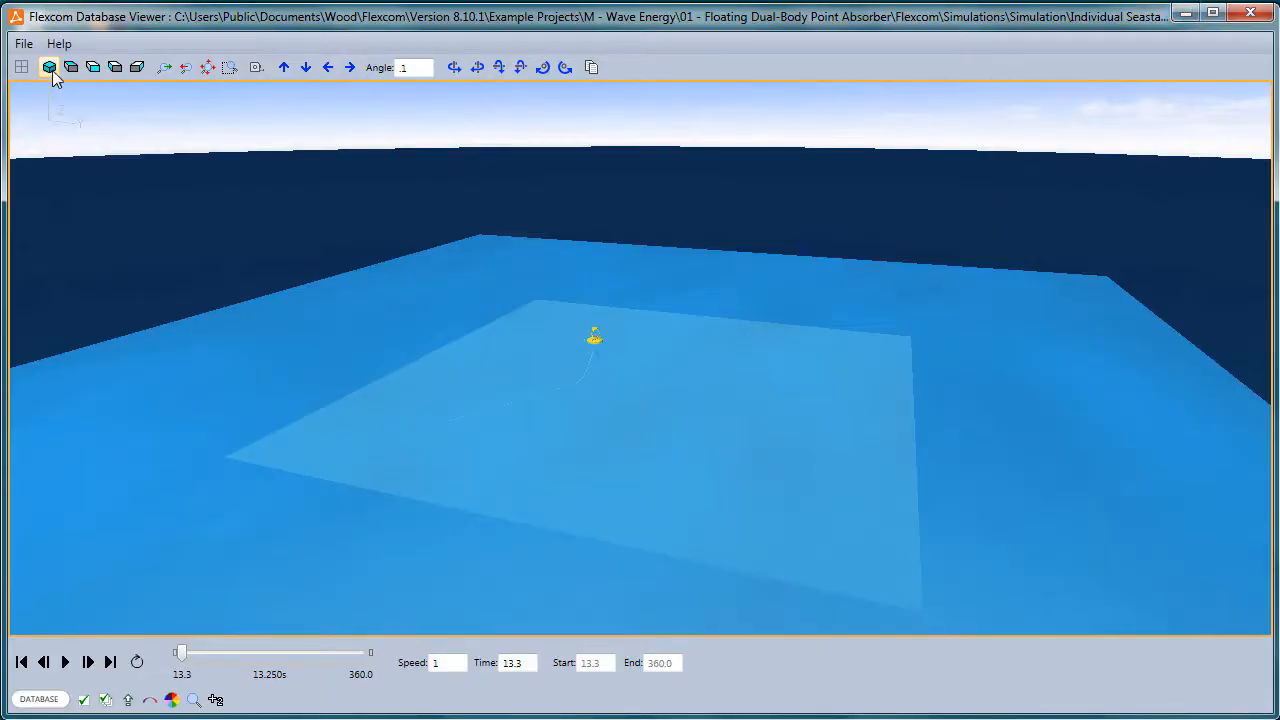
scroll(610, 360, up, 5)
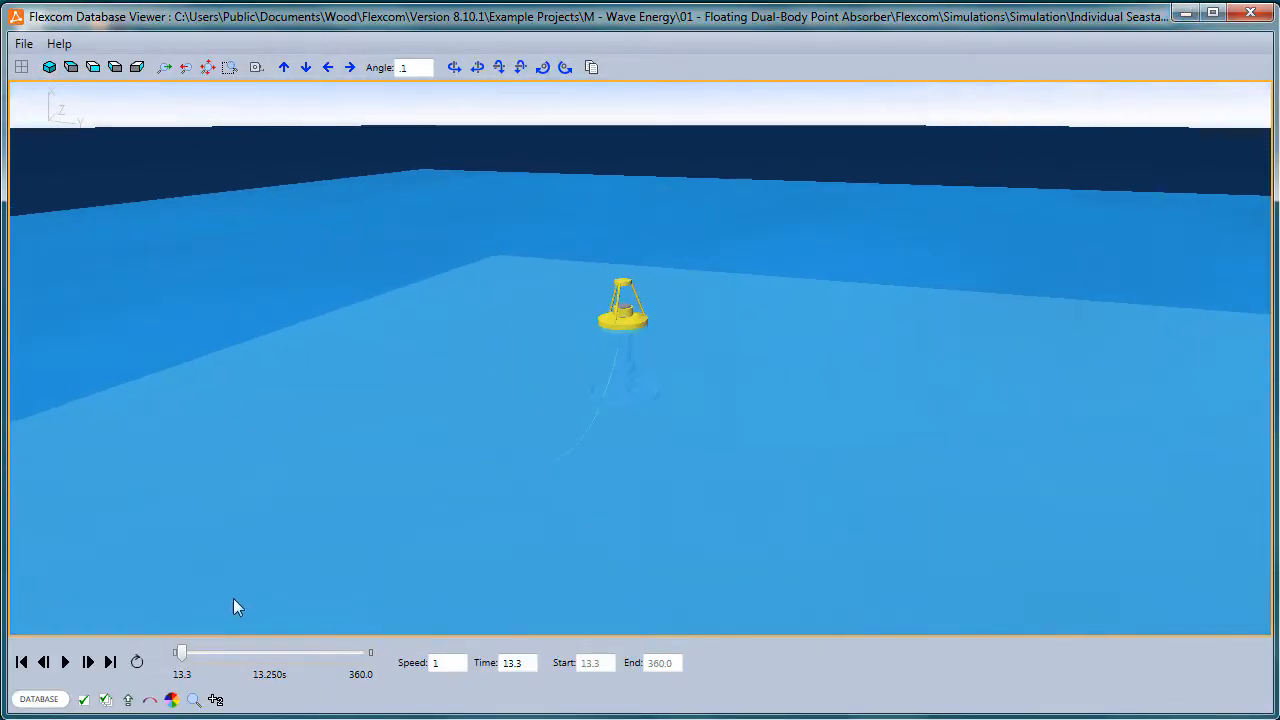
click(65, 662)
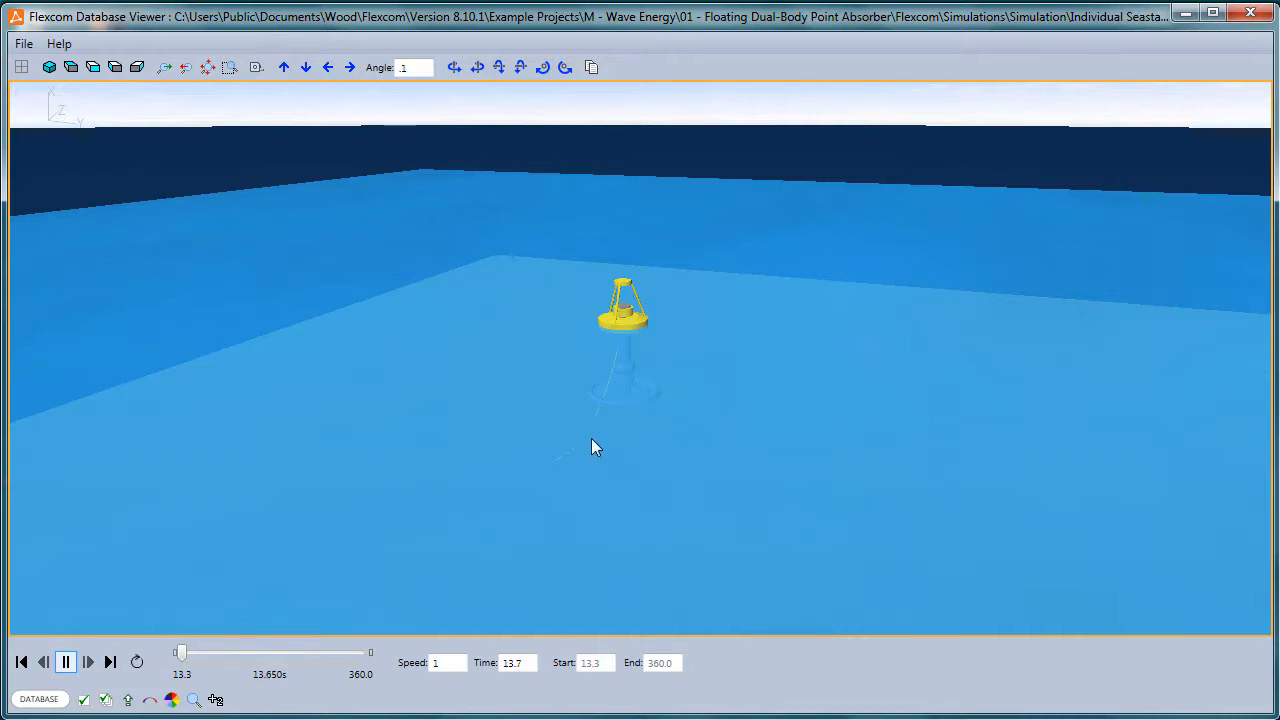
scroll(614, 406, up, 3)
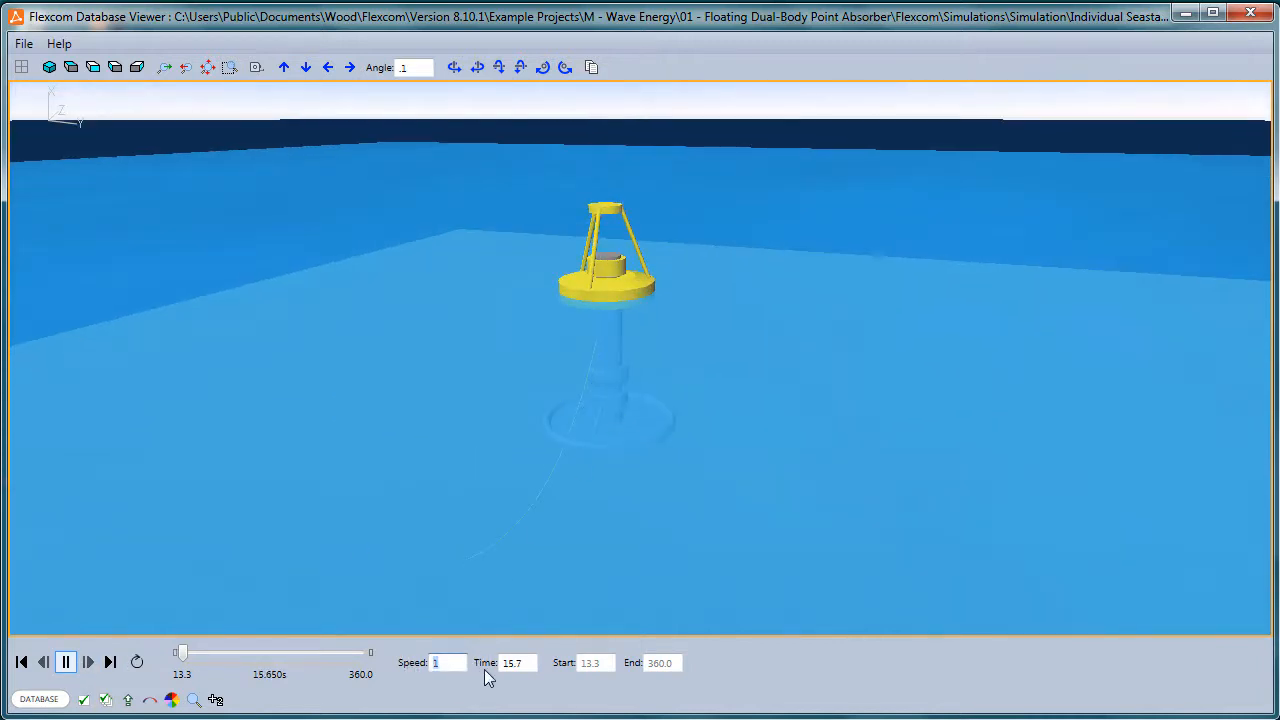
text(2)
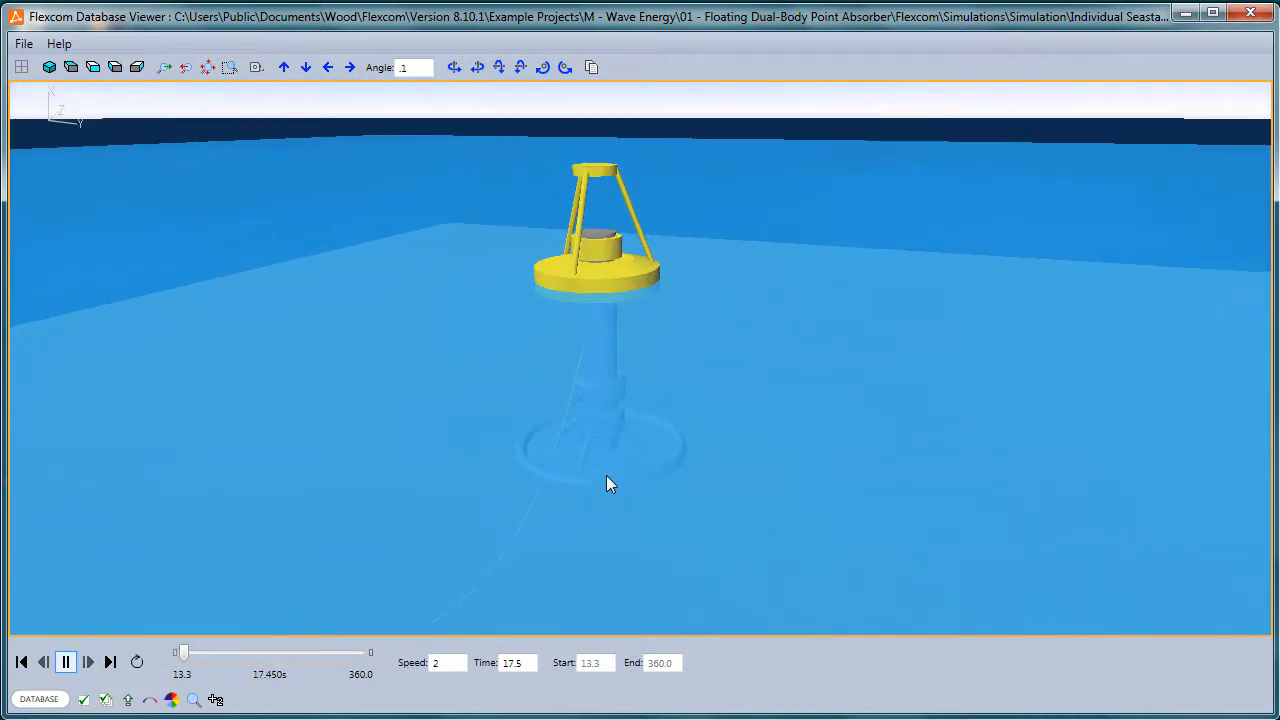
scroll(612, 430, up, 3)
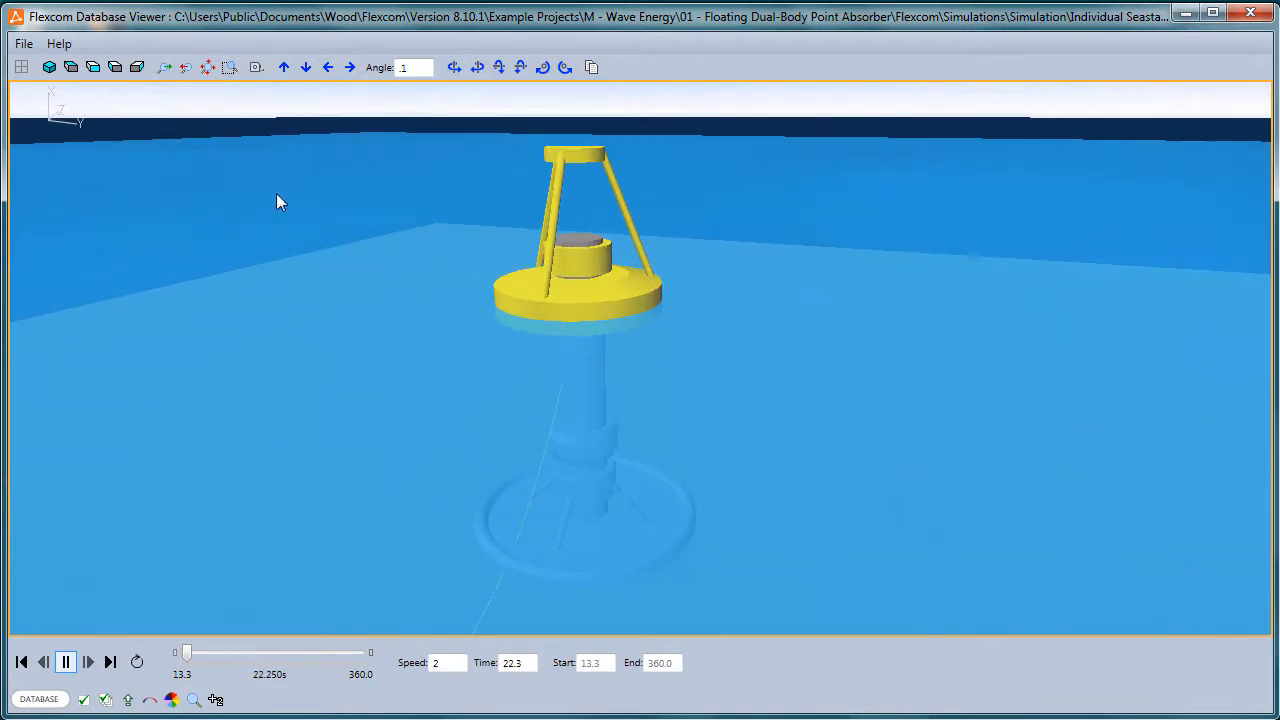
Watch the animation in two side-by-side panes, one above water and one framing the submerged spar and mooring lines, and close the viewer.
click(21, 67)
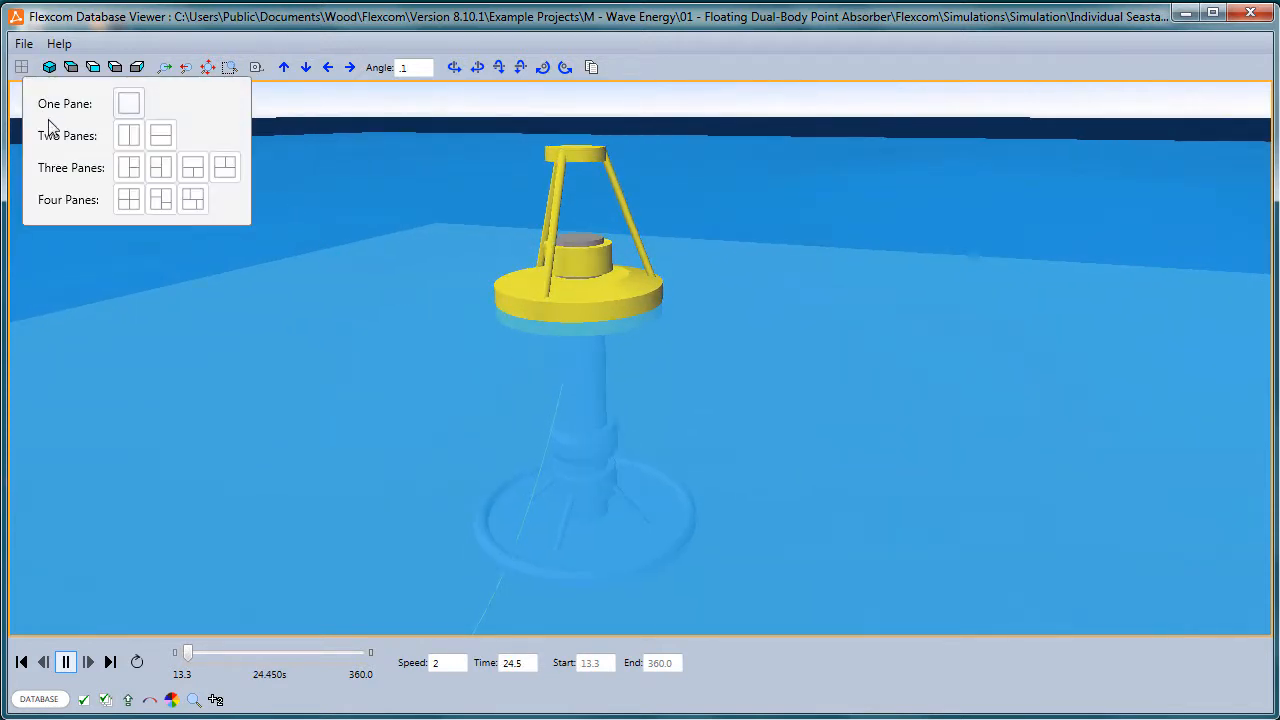
click(129, 136)
click(1054, 476)
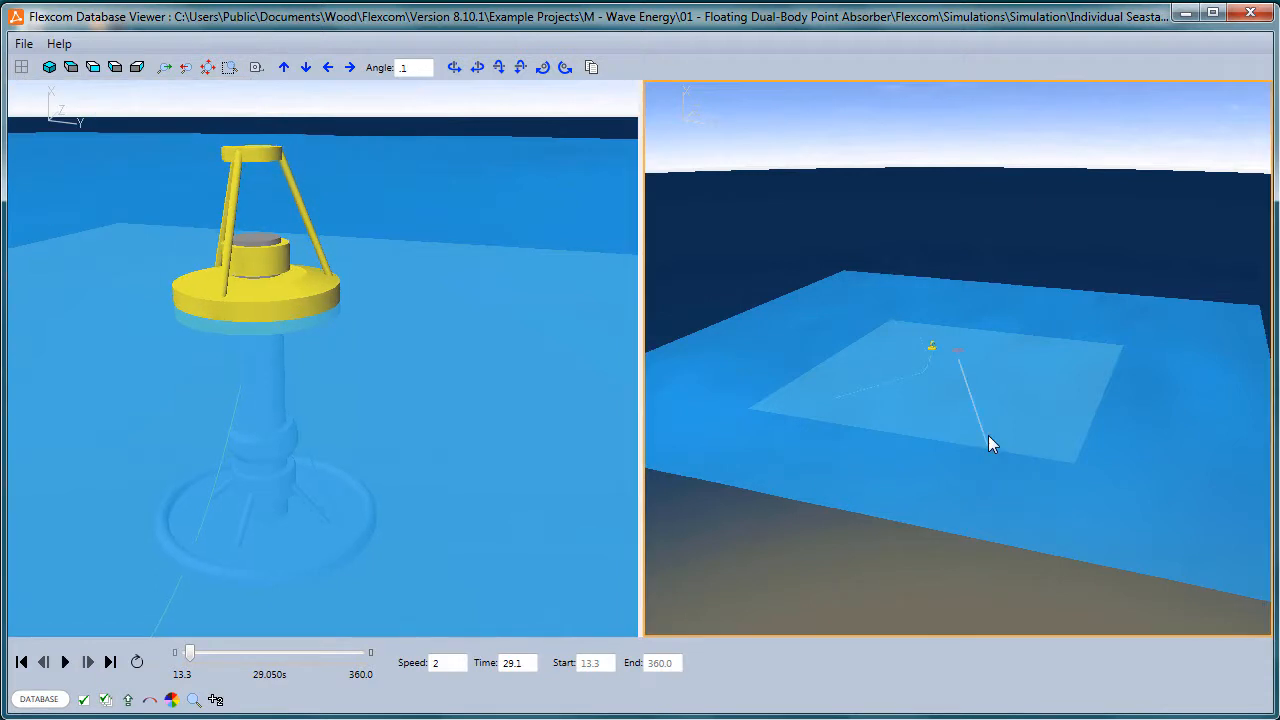
scroll(843, 494, up, 5)
drag(898, 402, 932, 428)
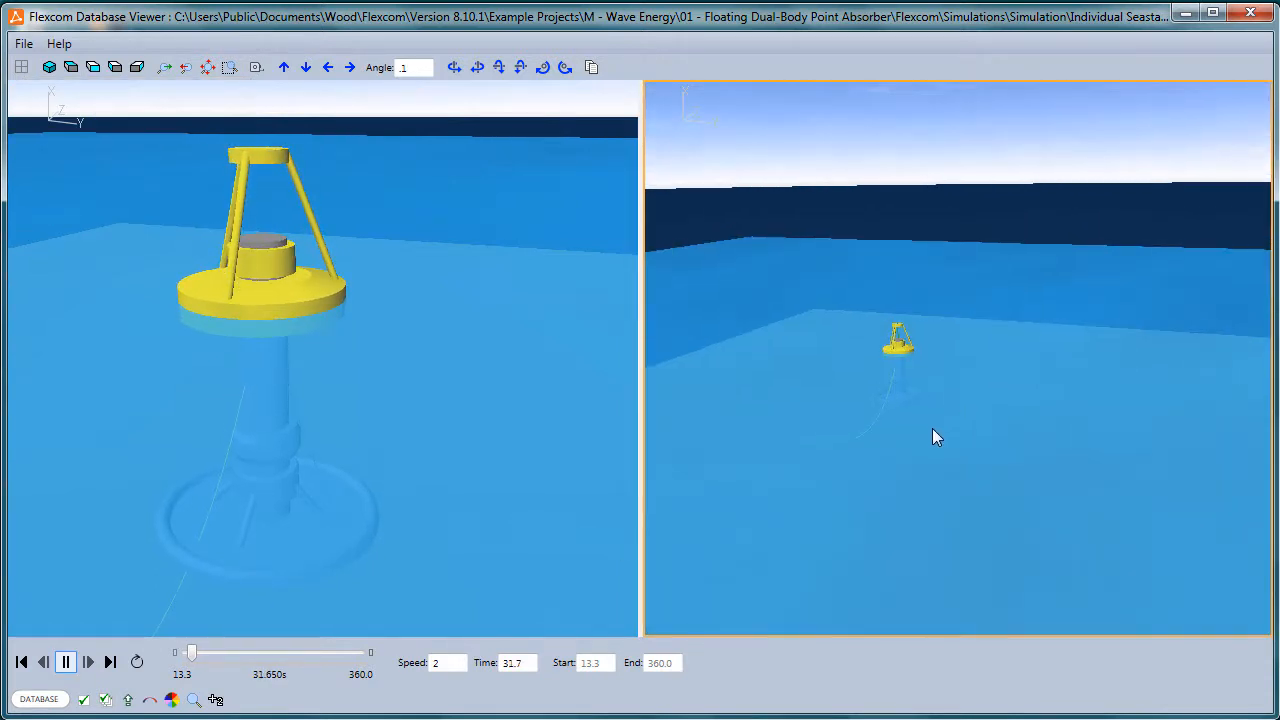
scroll(932, 428, up, 3)
drag(798, 498, 951, 531)
scroll(951, 531, up, 5)
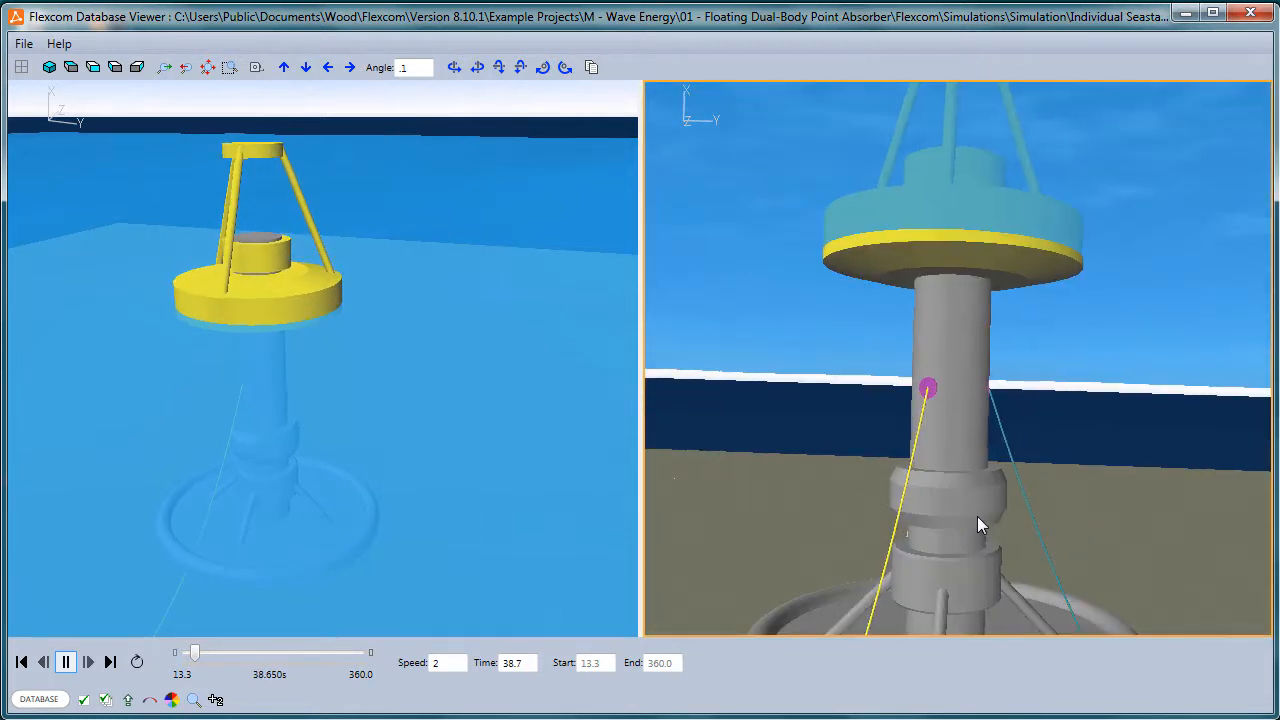
scroll(411, 410, up, 4)
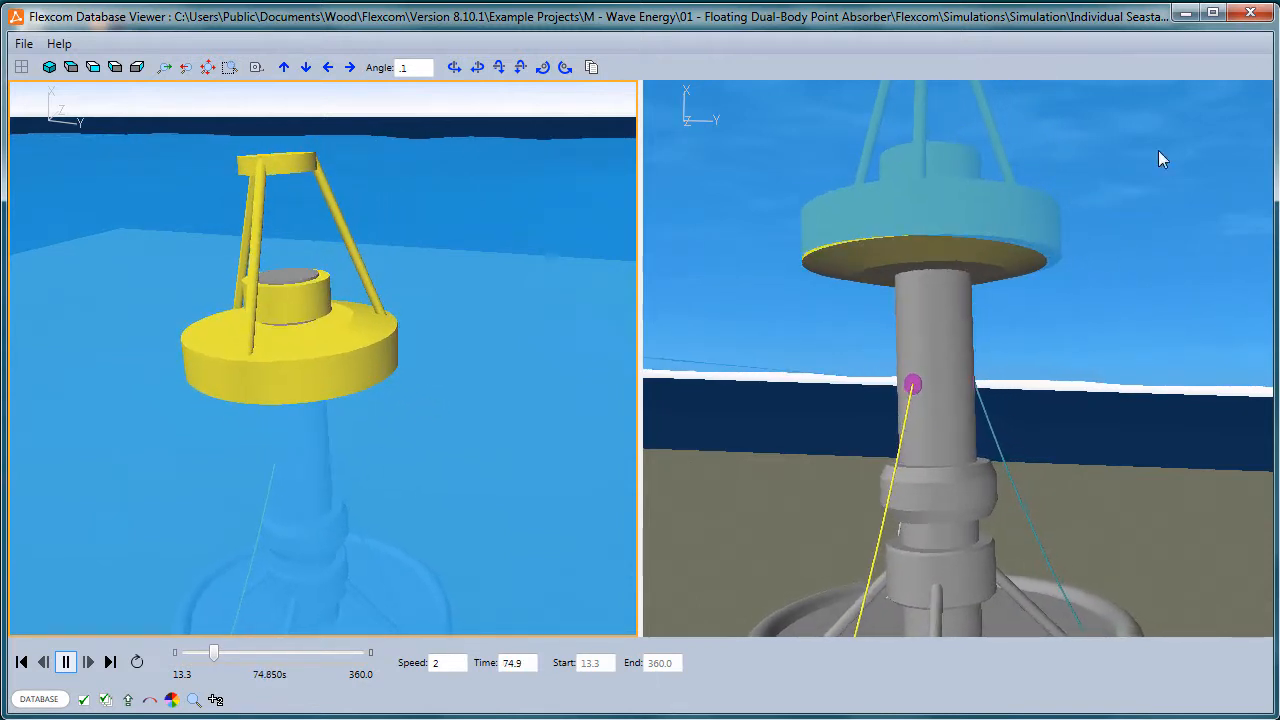
click(1252, 14)
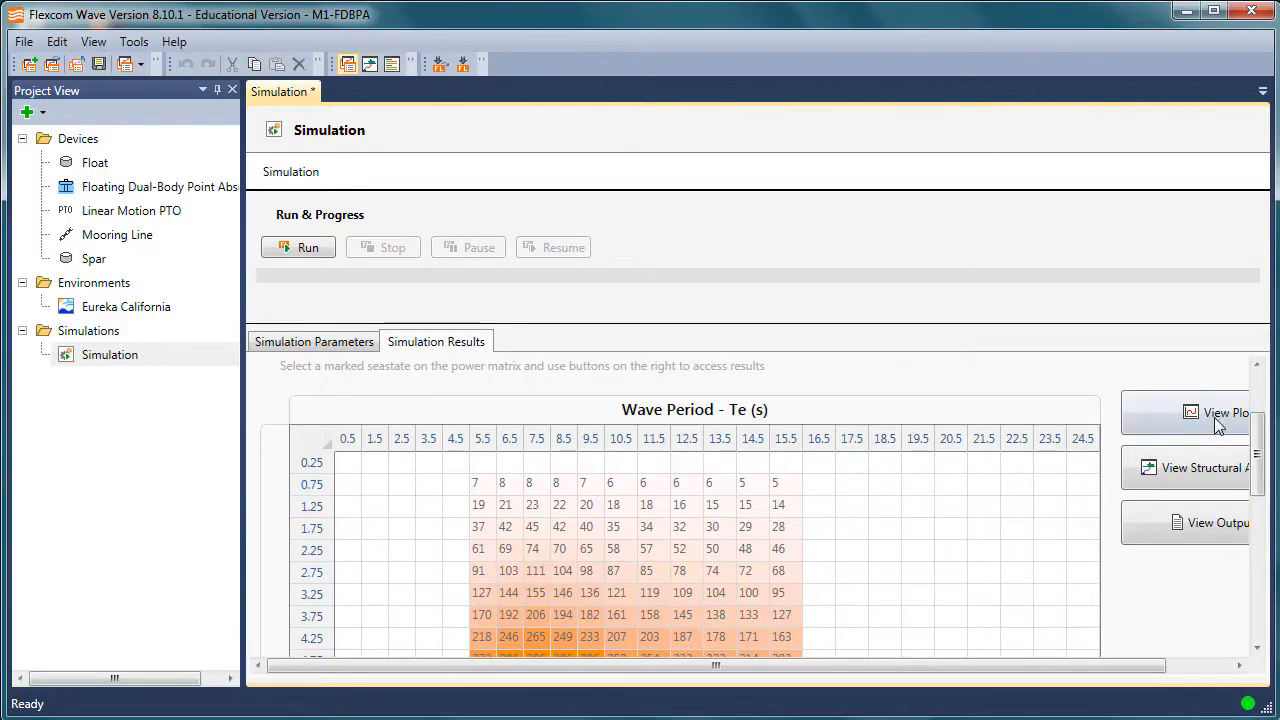
Open the simulation's power matrix spreadsheet in Excel and widen the Analysis Title column to make its entries readable.
scroll(1251, 400, up, 3)
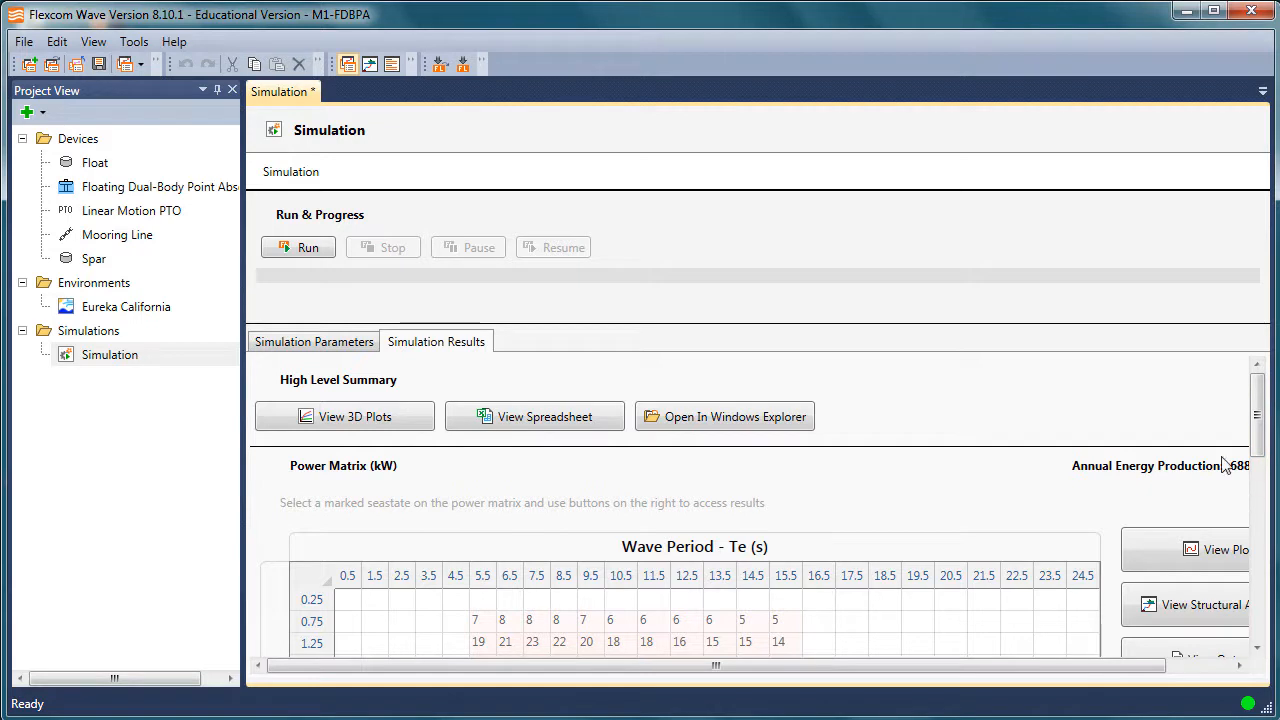
click(557, 424)
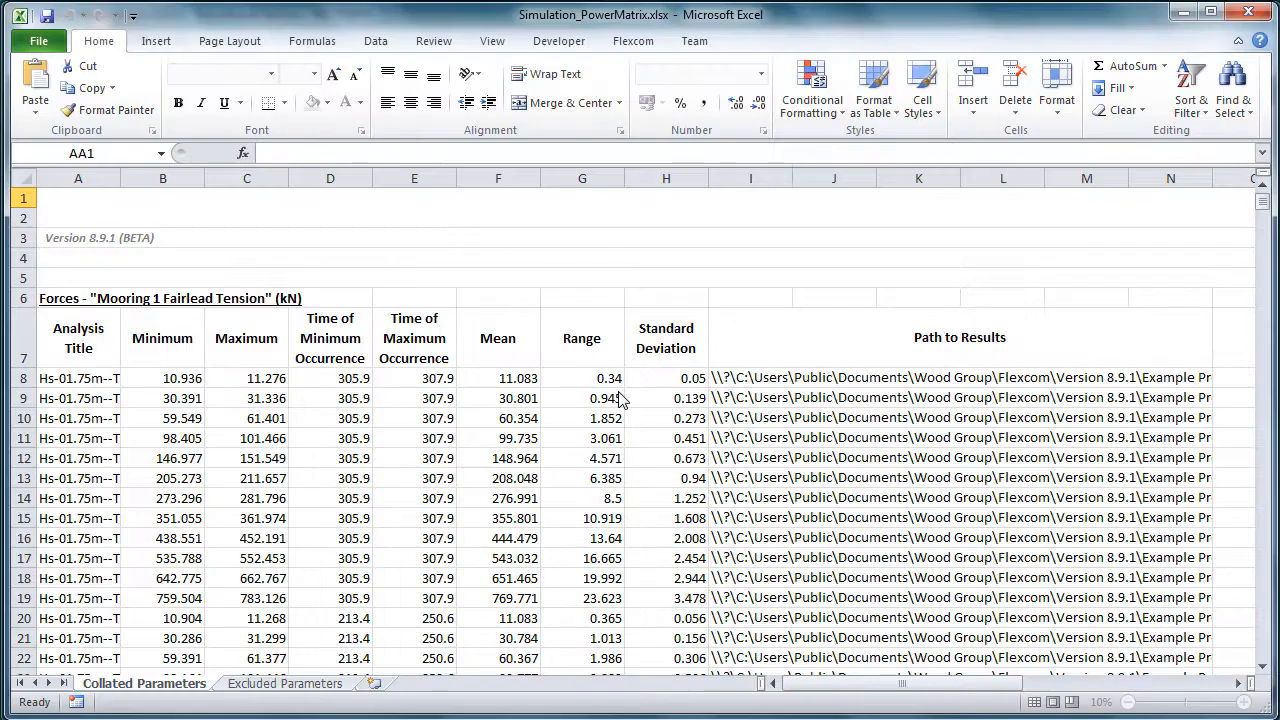
click(500, 268)
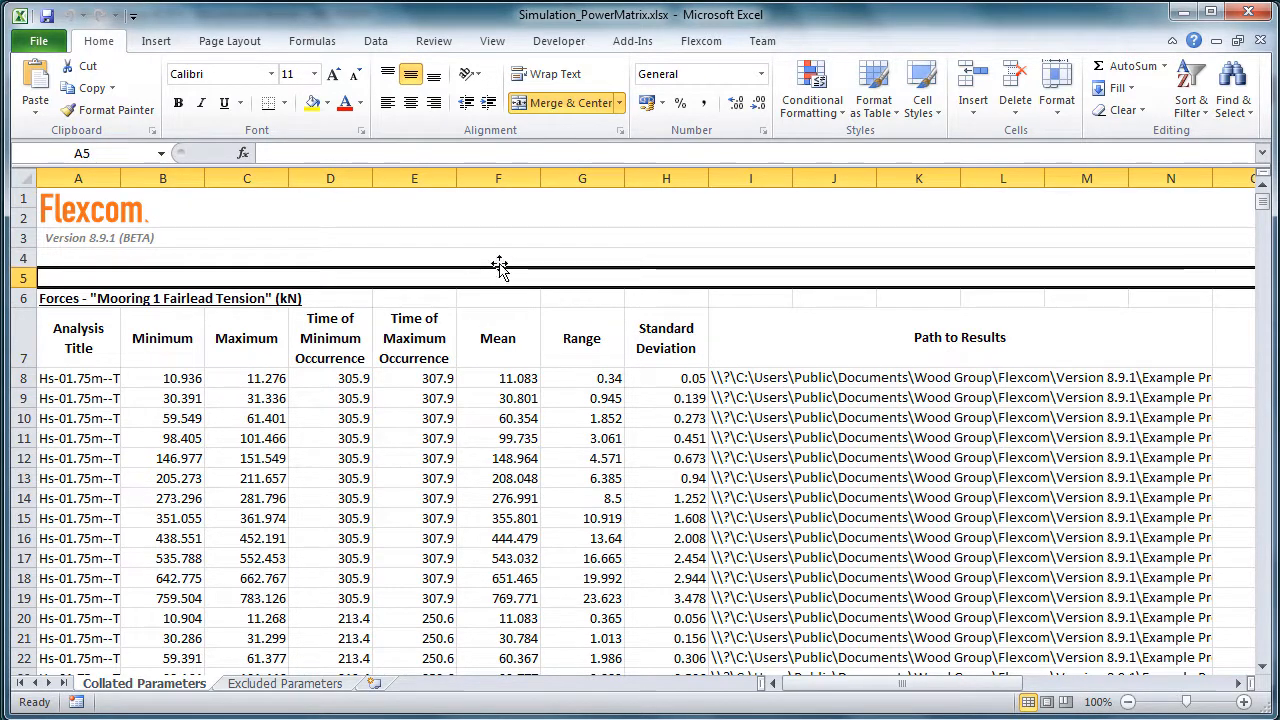
click(292, 215)
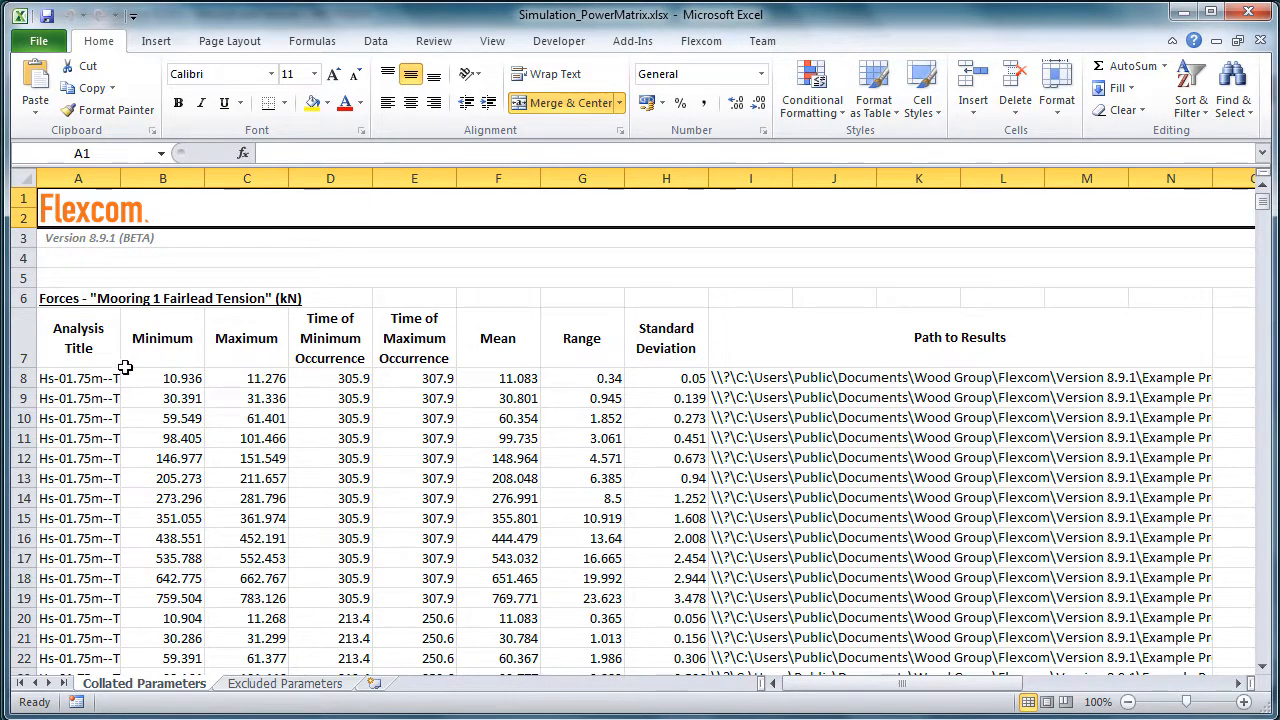
drag(121, 182, 271, 199)
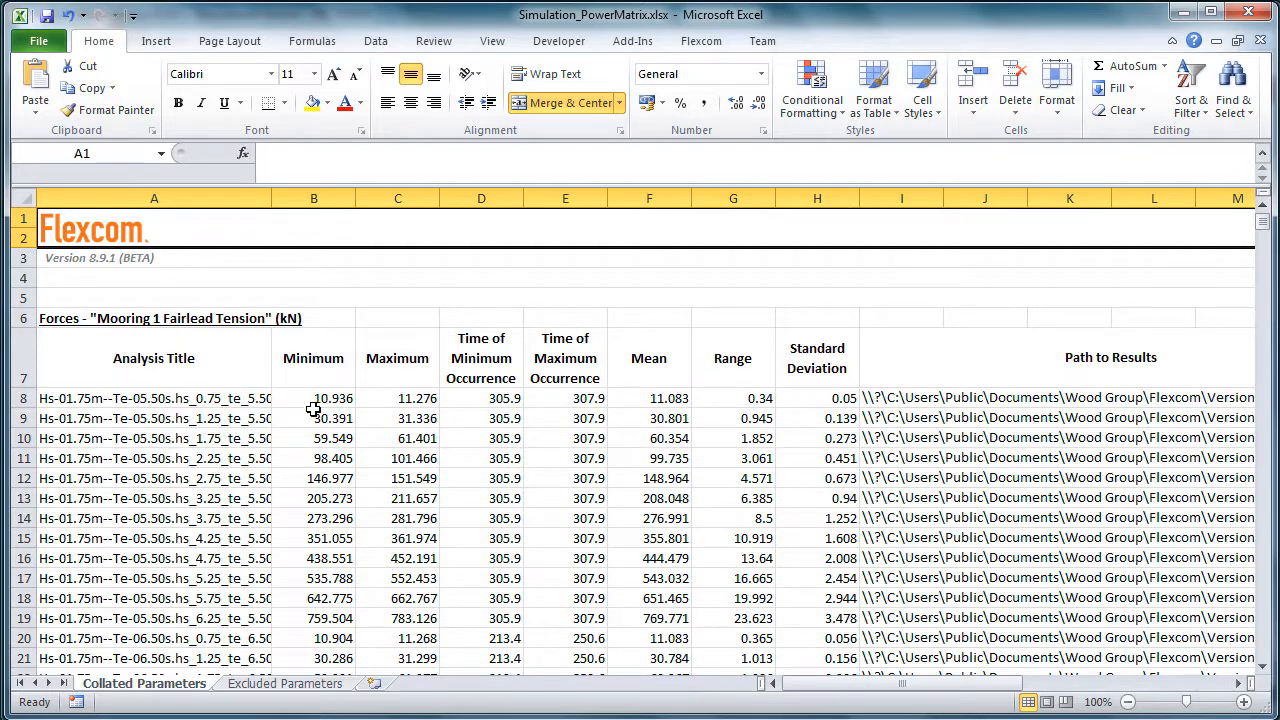
Examine the extreme values of the collated parameters at the end of the Collated Parameters sheet.
click(449, 392)
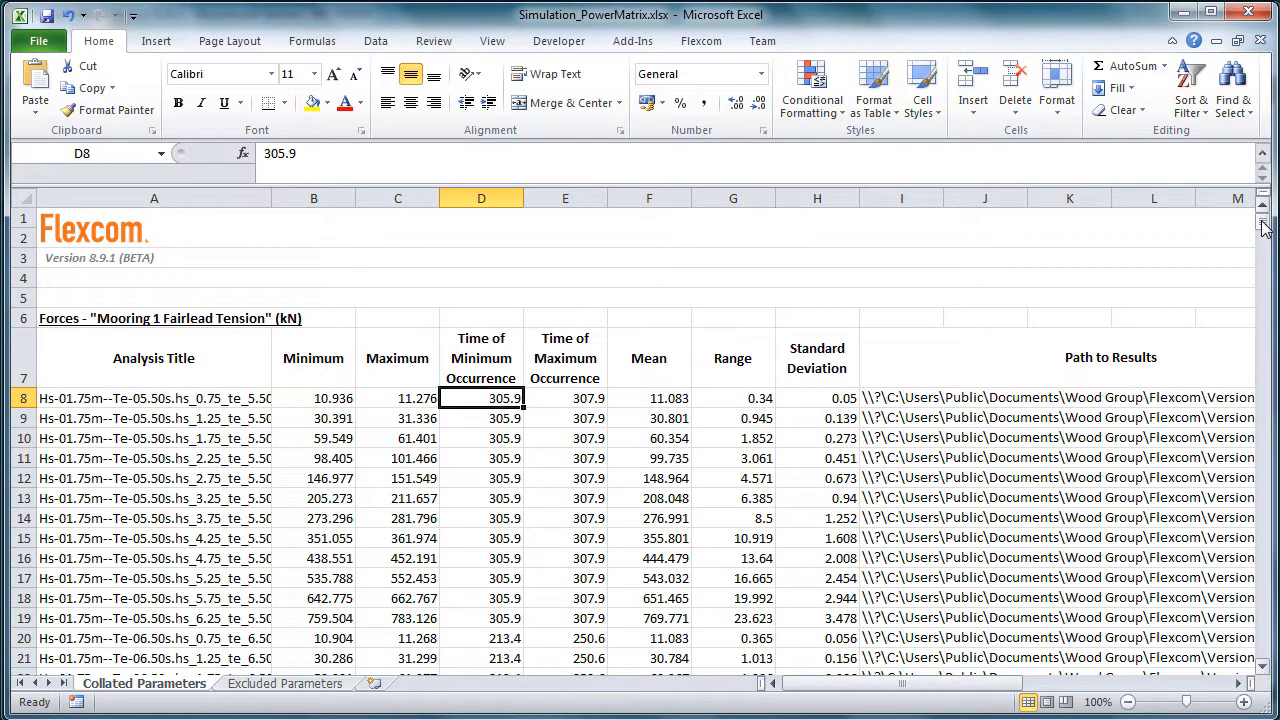
drag(1262, 222, 1265, 668)
click(901, 638)
scroll(657, 554, down, 2)
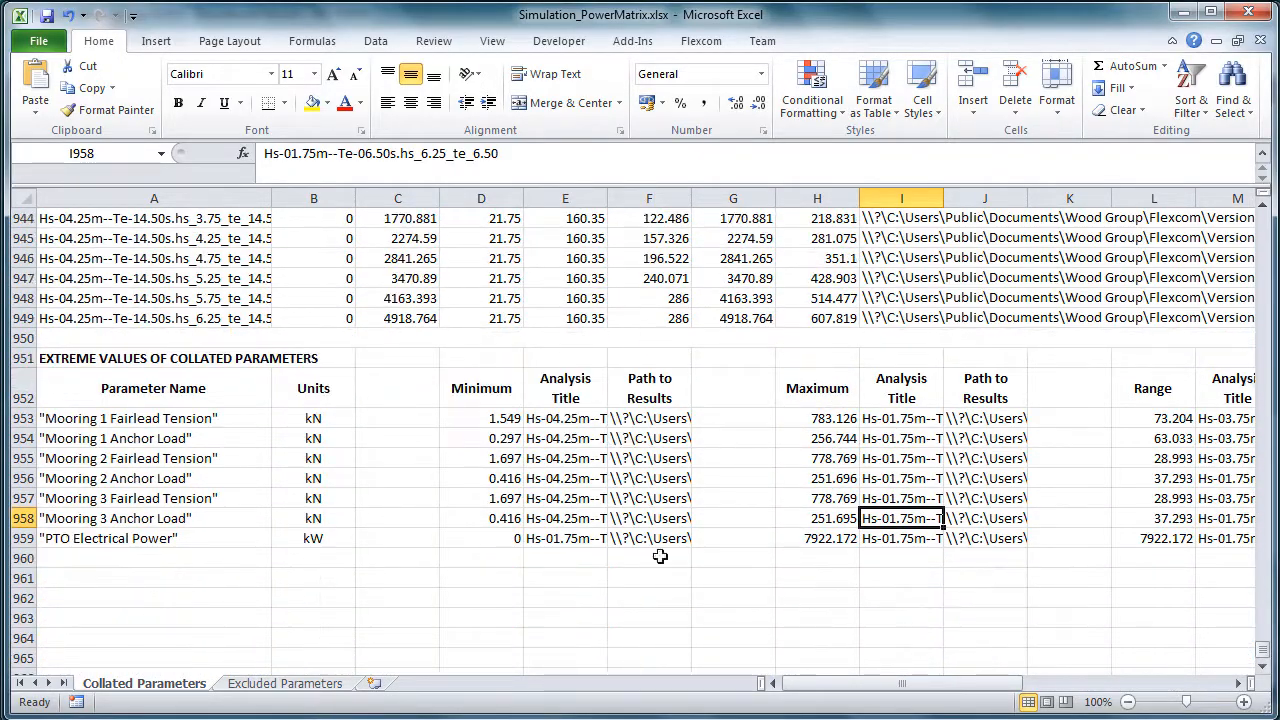
Look up the analysis title behind the maximum Mooring 1 Fairlead Tension, widening its column, and close the workbook without saving.
click(175, 420)
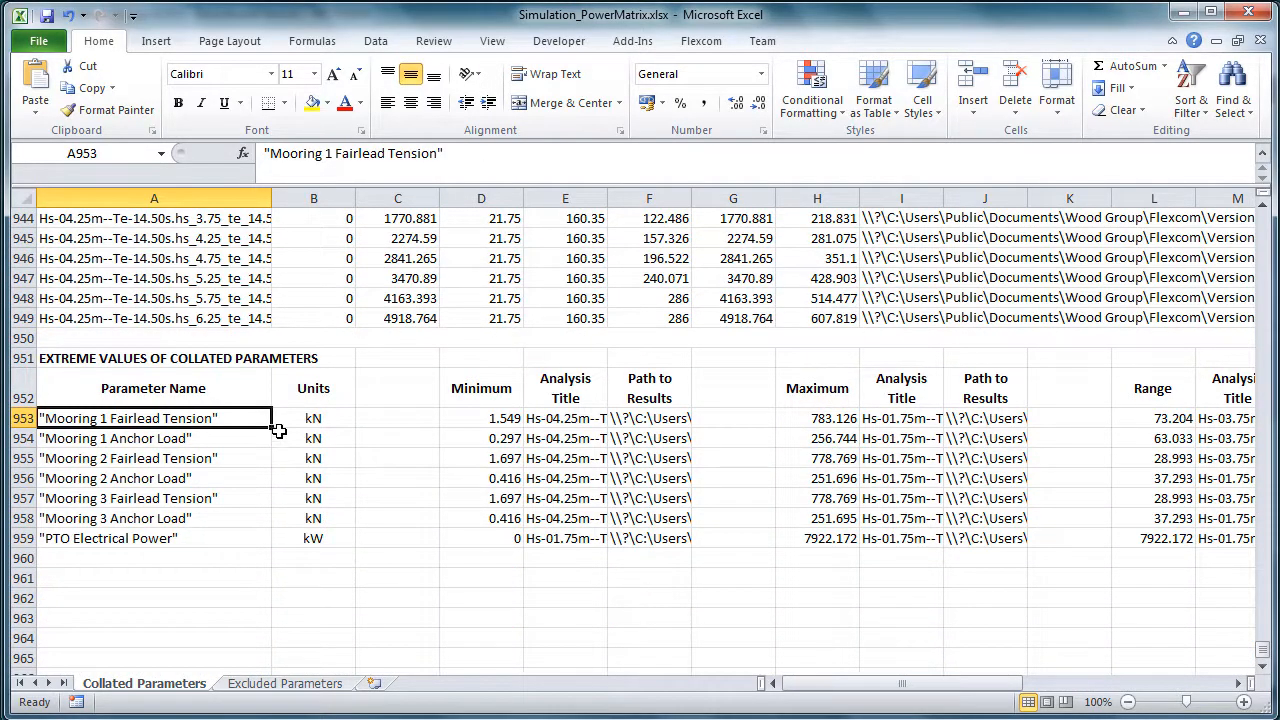
click(810, 420)
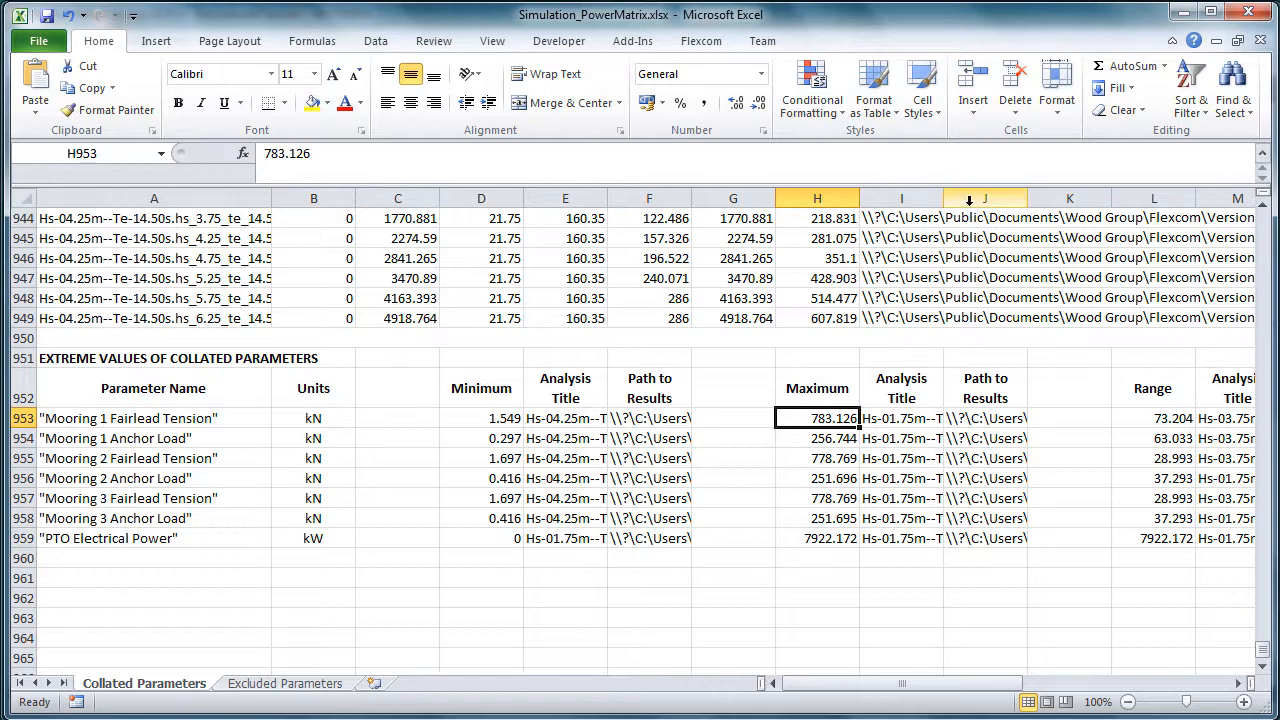
drag(943, 198, 1115, 196)
click(998, 418)
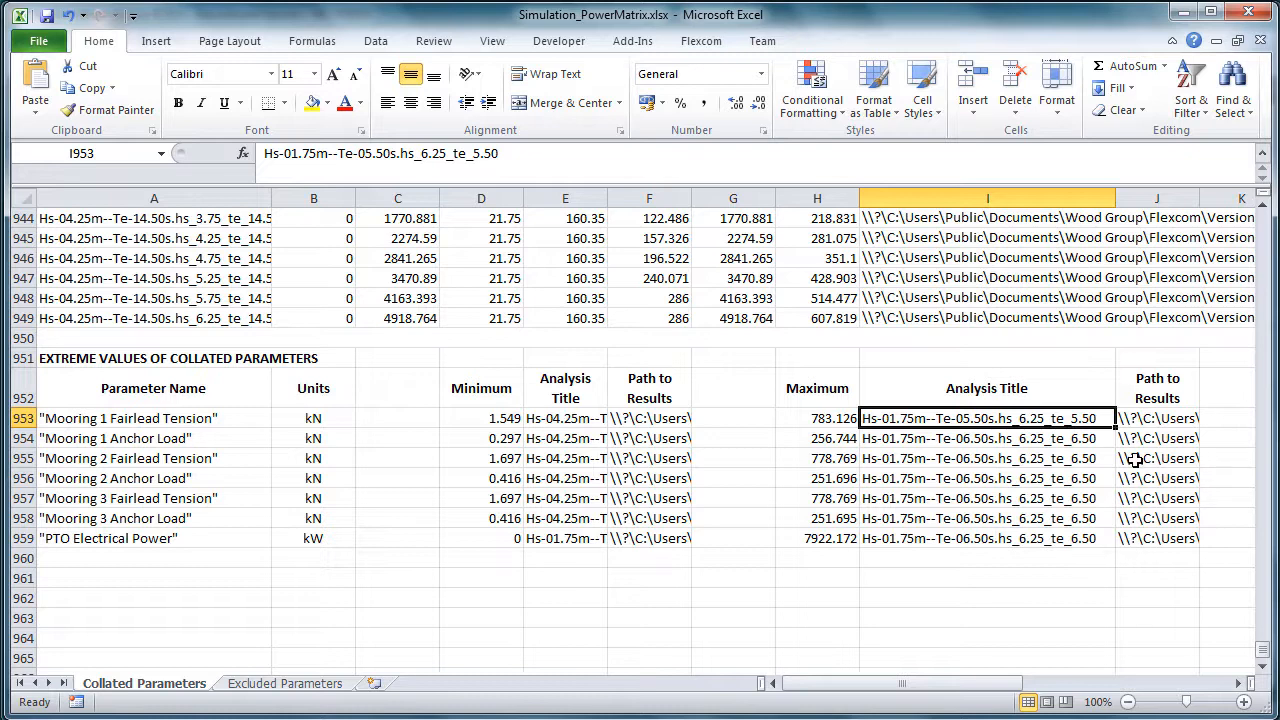
click(1247, 12)
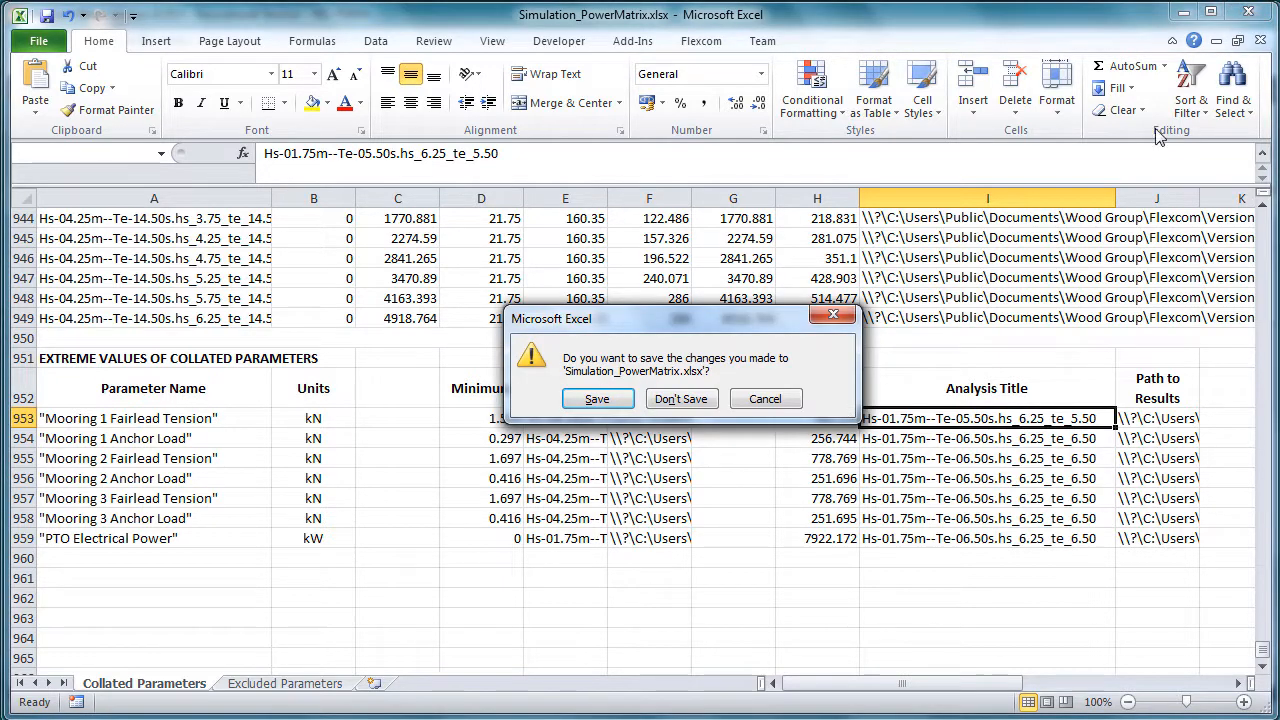
click(681, 398)
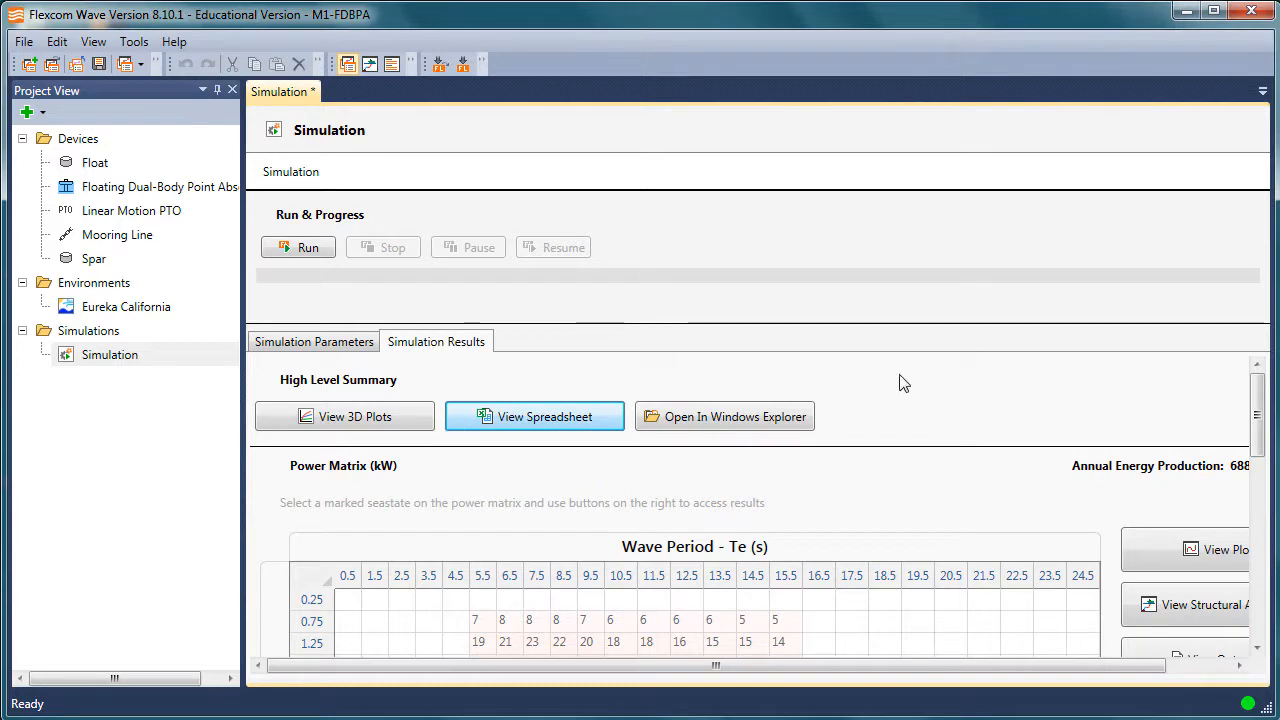
View the simulation's 3D plot Simulation_PowerMatrix.T7.mplt of average electrical power from a rotated, closer angle, and close the plot viewer.
click(425, 422)
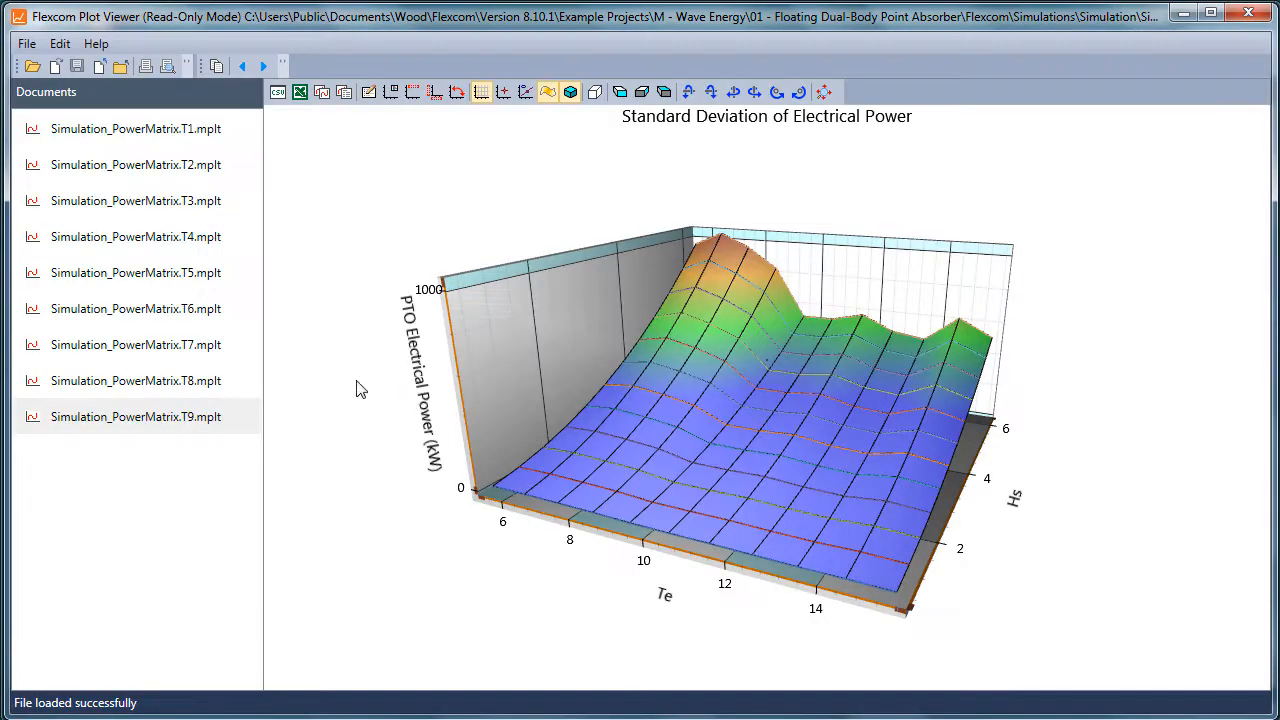
click(158, 350)
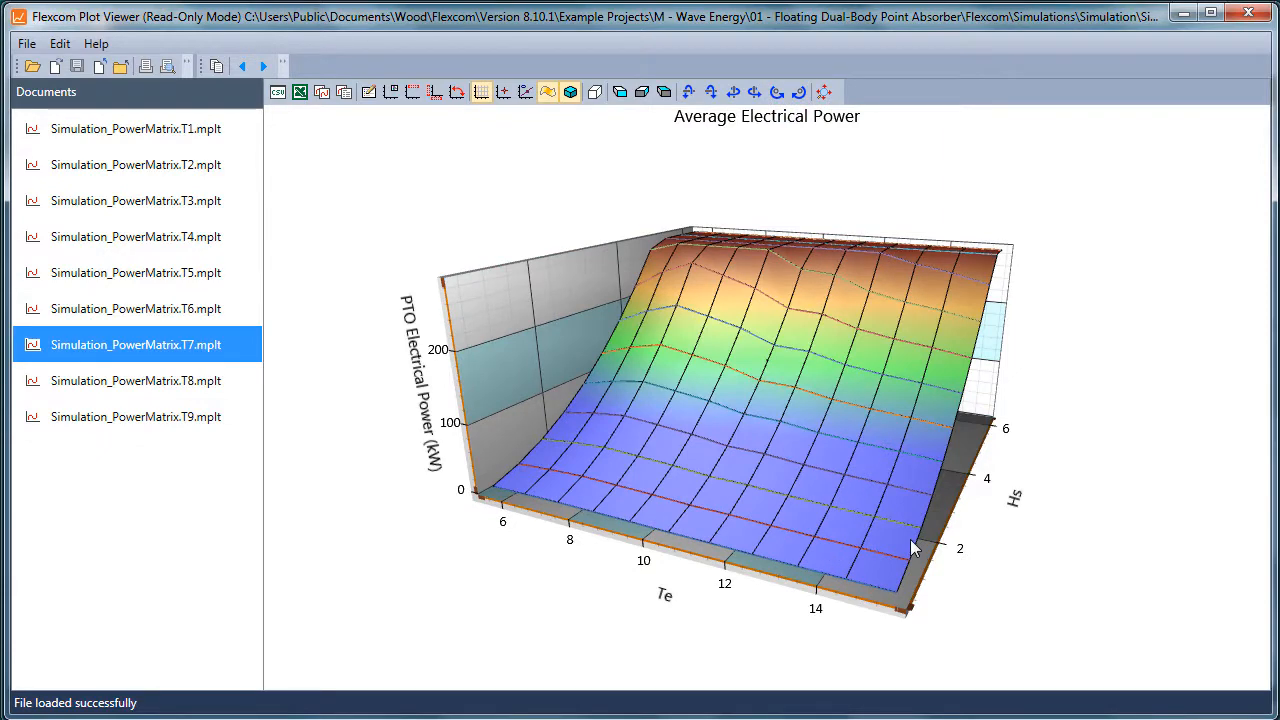
drag(911, 543, 676, 466)
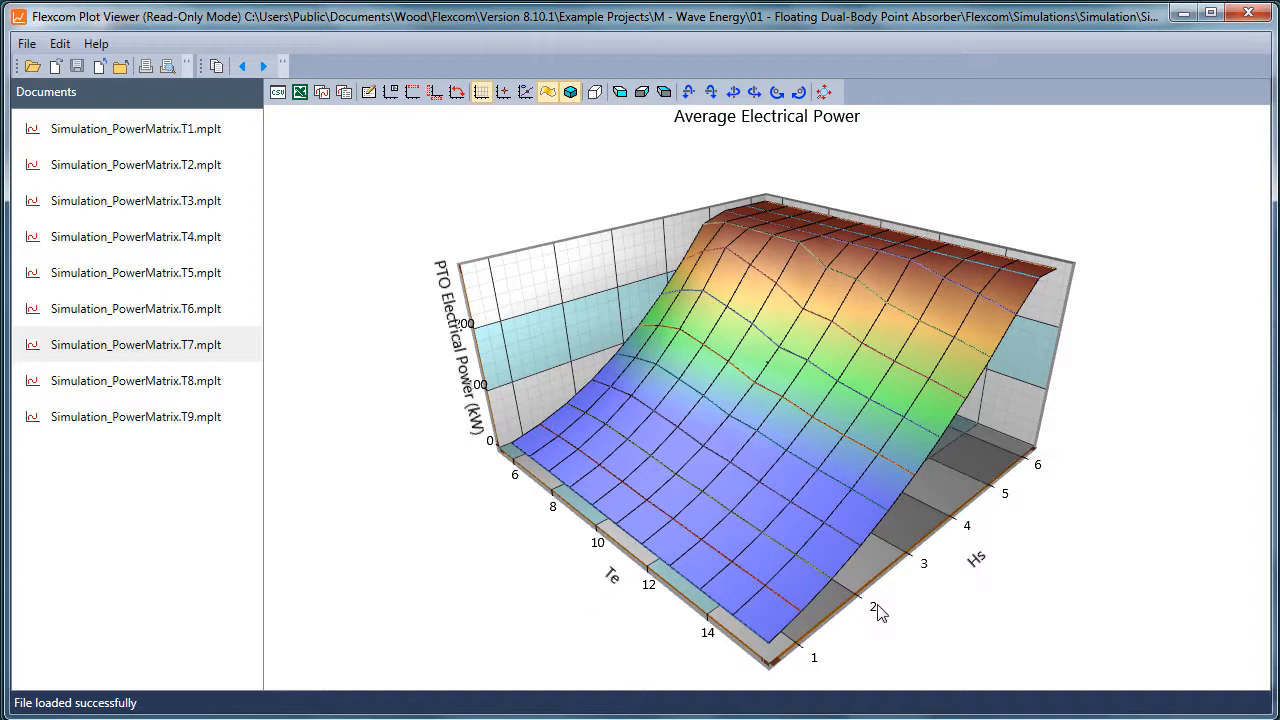
drag(880, 612, 848, 598)
drag(842, 456, 829, 490)
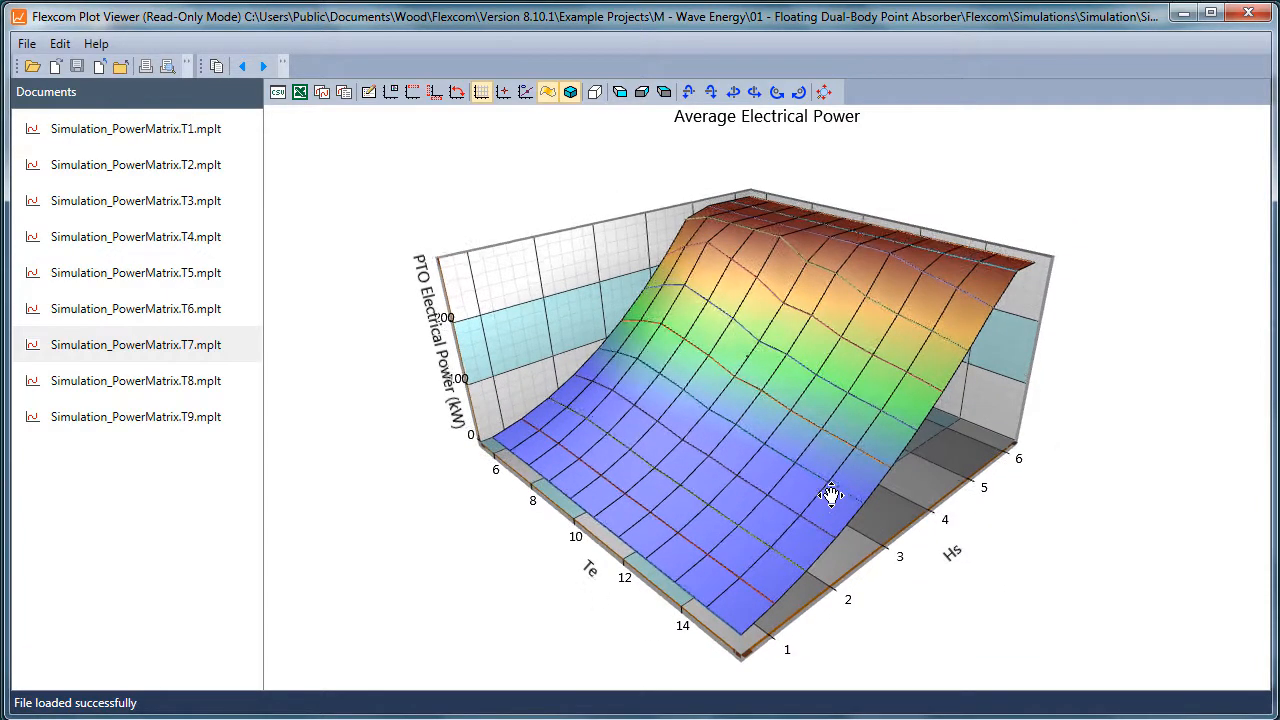
scroll(828, 484, up, 5)
drag(842, 410, 807, 461)
click(1248, 12)
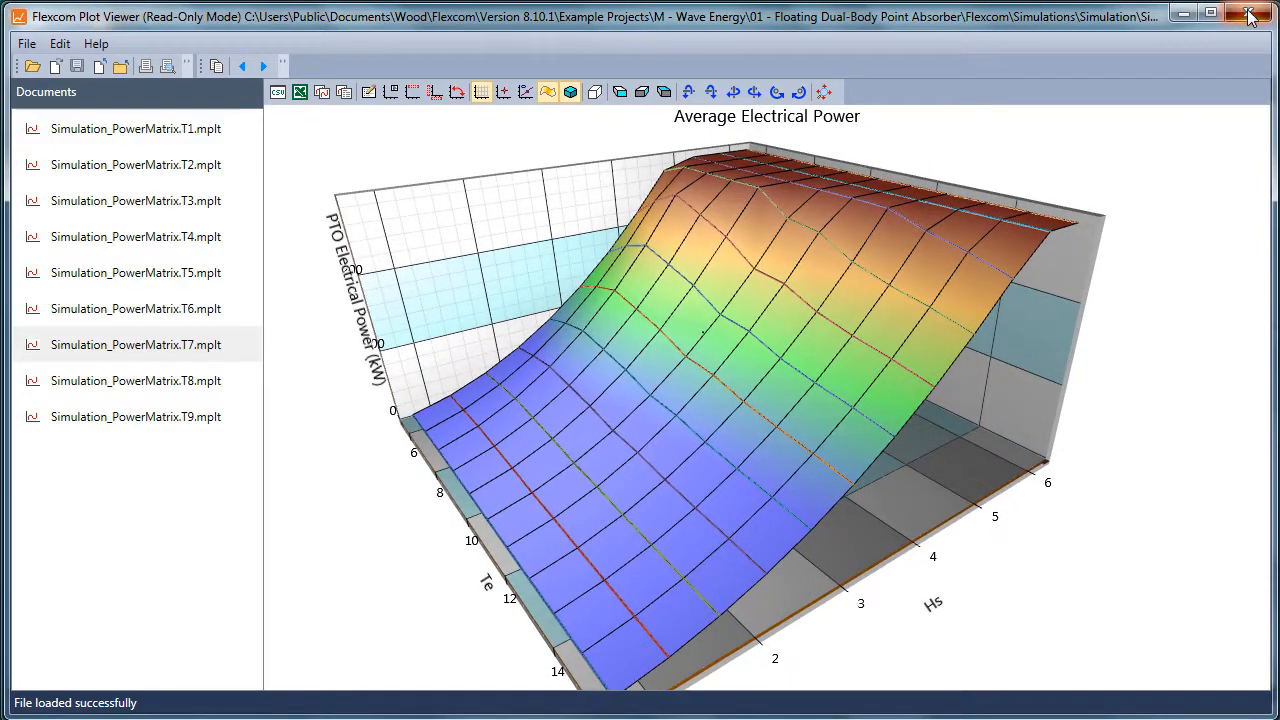